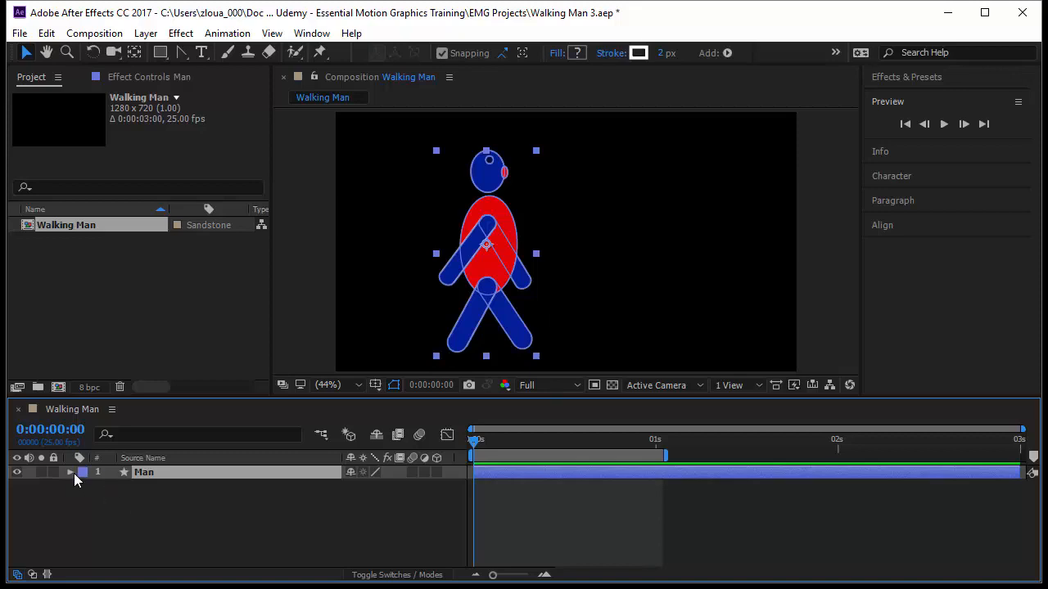
# Step: Draw a yellow pointed hat over the top of the man's head with the Pen tool inside the Man layer's Contents
pyautogui.click(70, 472)
pyautogui.click(98, 500)
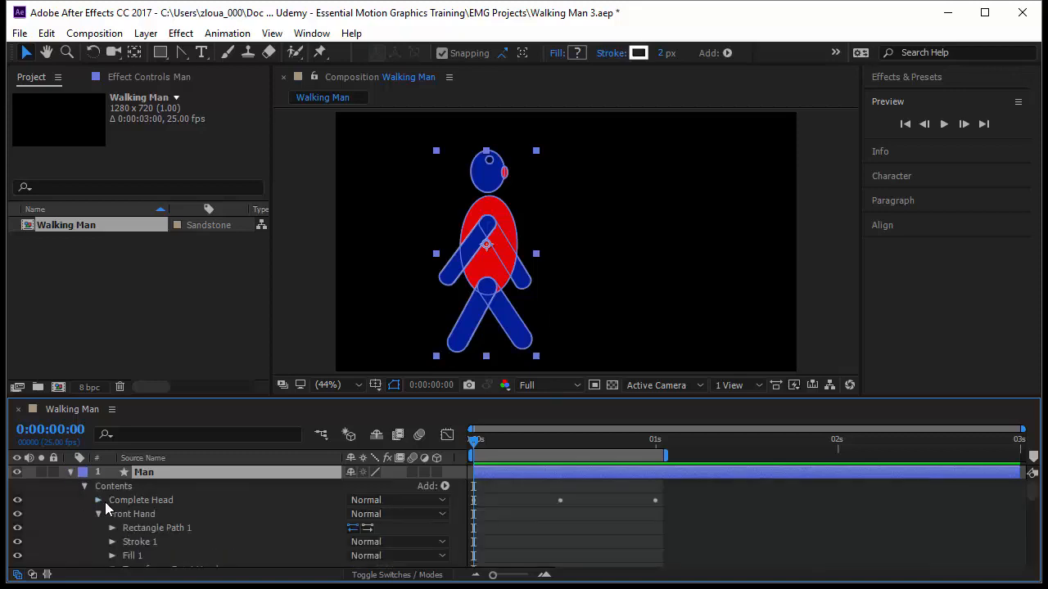
pyautogui.click(98, 515)
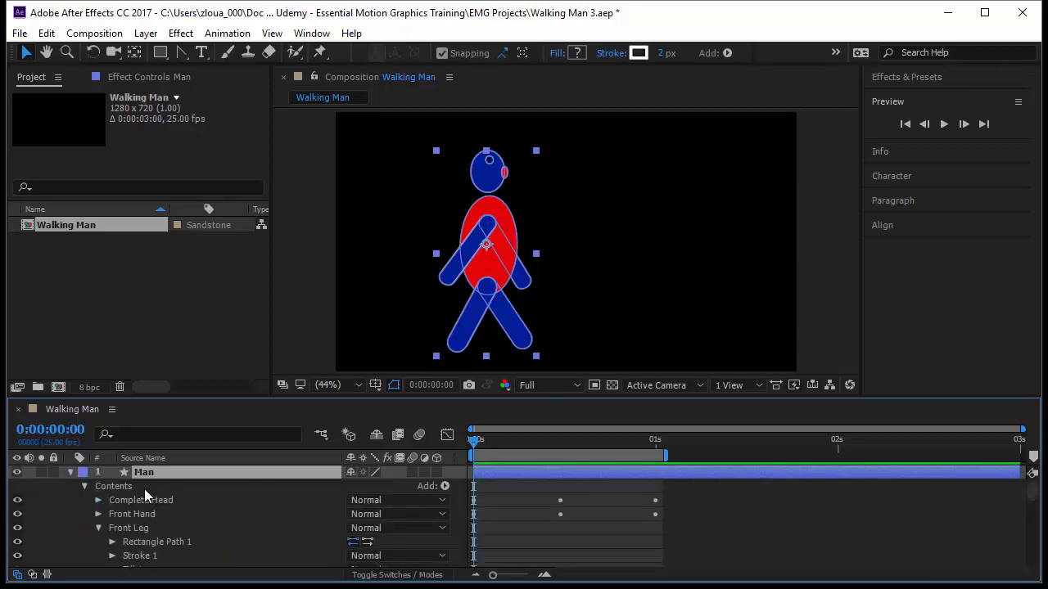
pyautogui.click(144, 489)
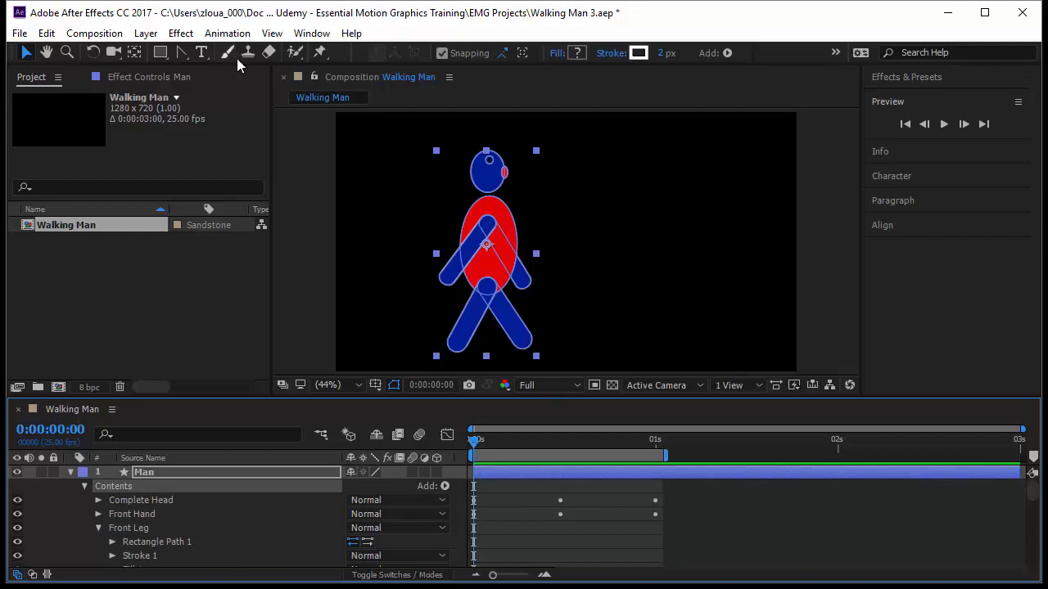
pyautogui.moveTo(181, 52); pyautogui.dragTo(185, 59)
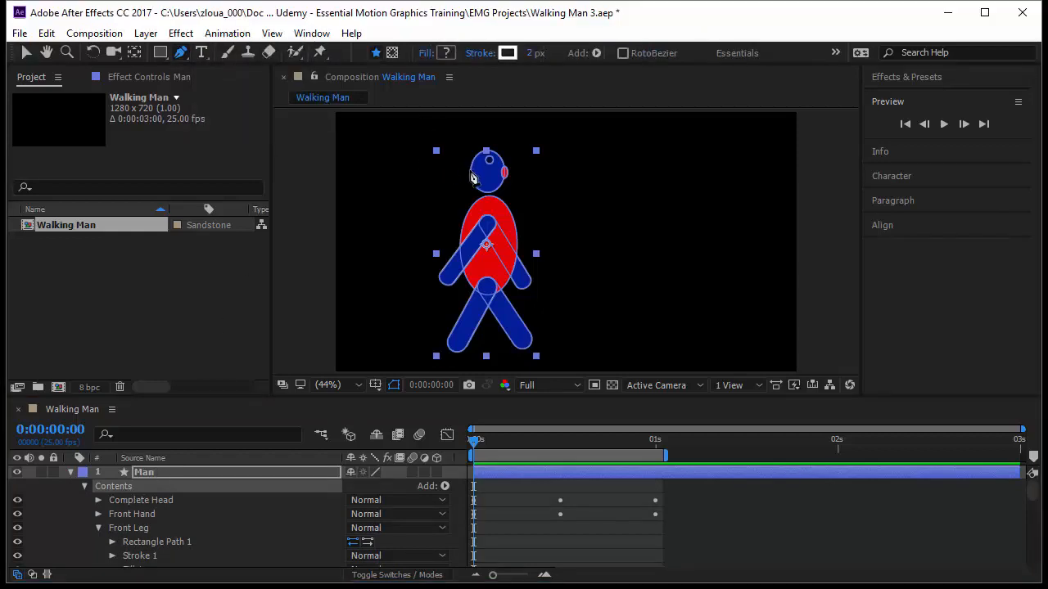
pyautogui.click(465, 168)
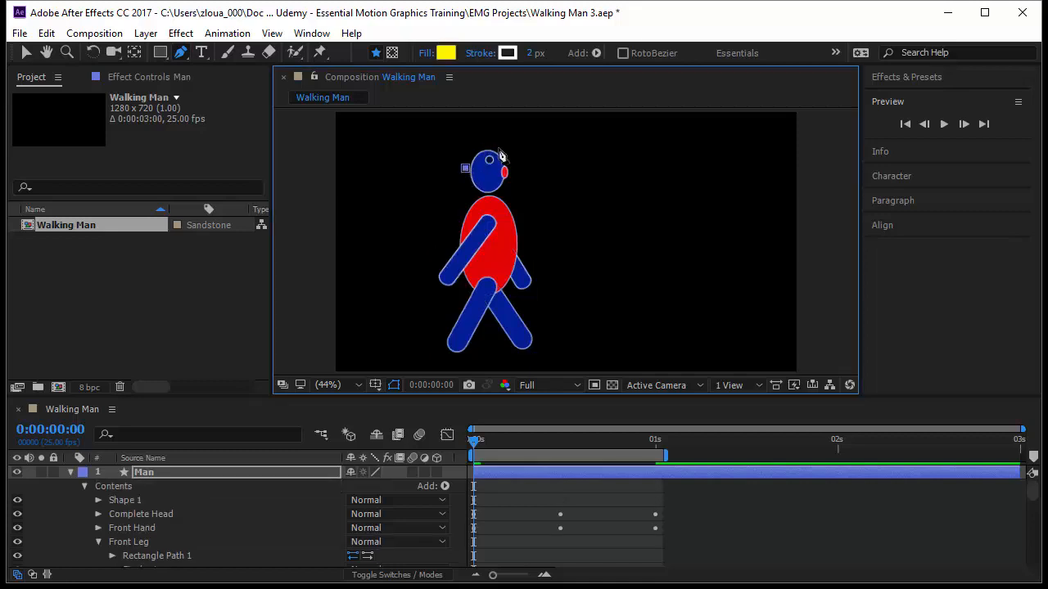
pyautogui.click(498, 148)
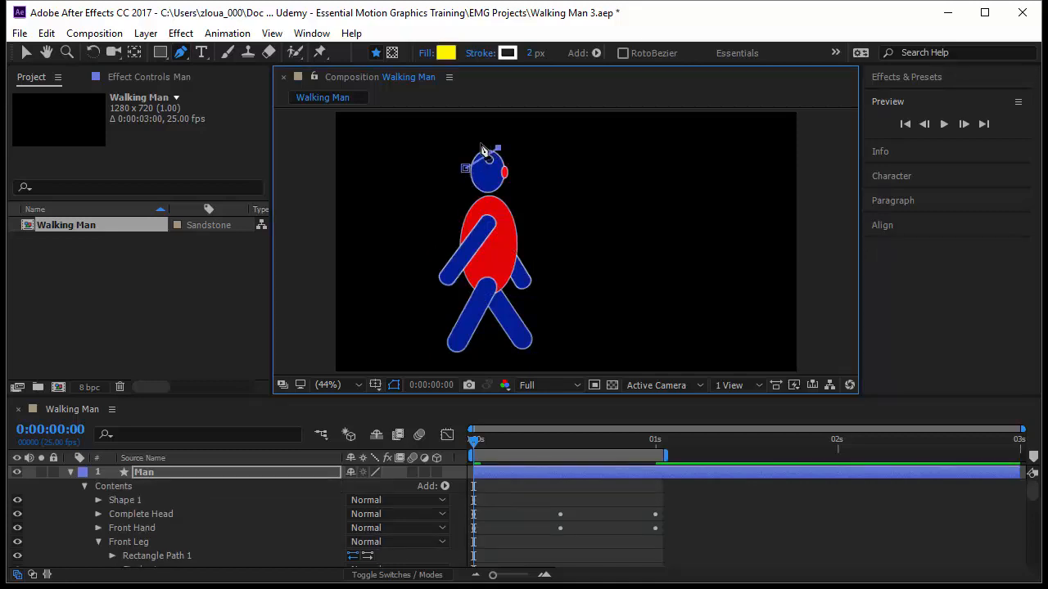
pyautogui.moveTo(482, 150); pyautogui.dragTo(477, 146)
pyautogui.click(463, 131)
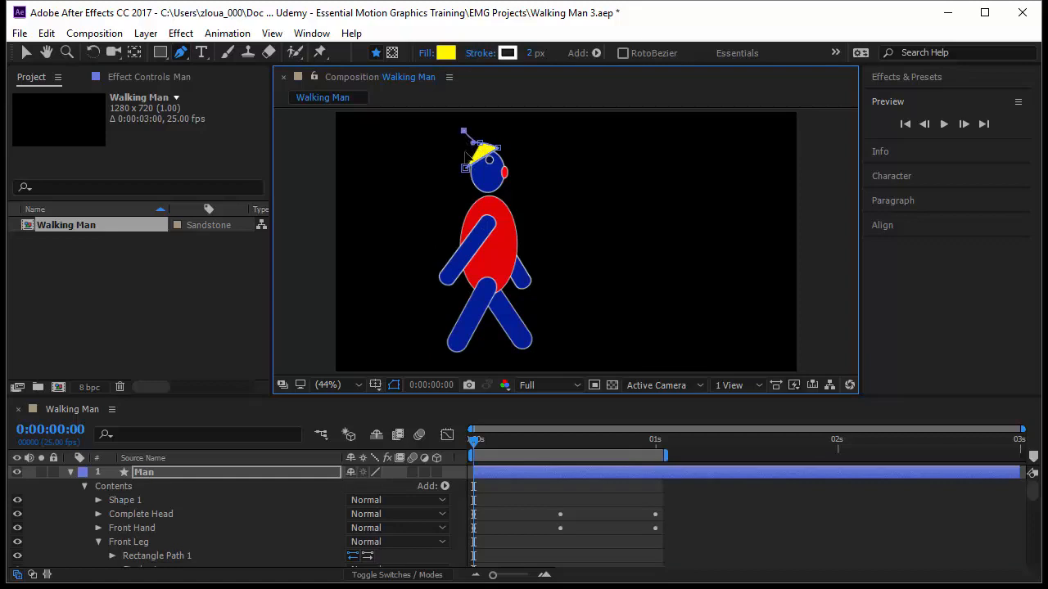
pyautogui.click(465, 167)
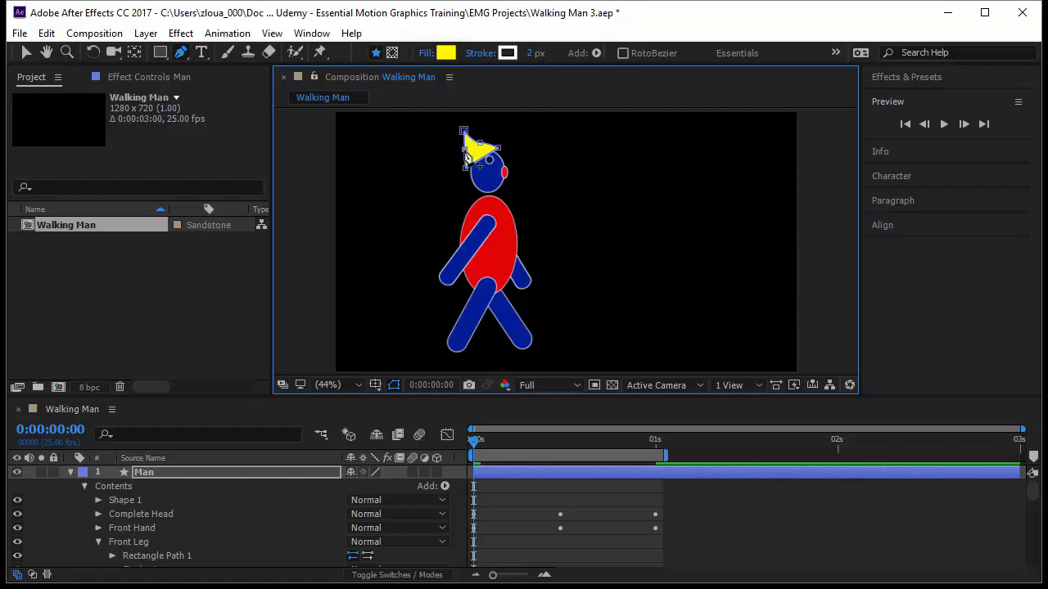
pyautogui.moveTo(466, 148); pyautogui.dragTo(464, 135)
pyautogui.click(703, 523)
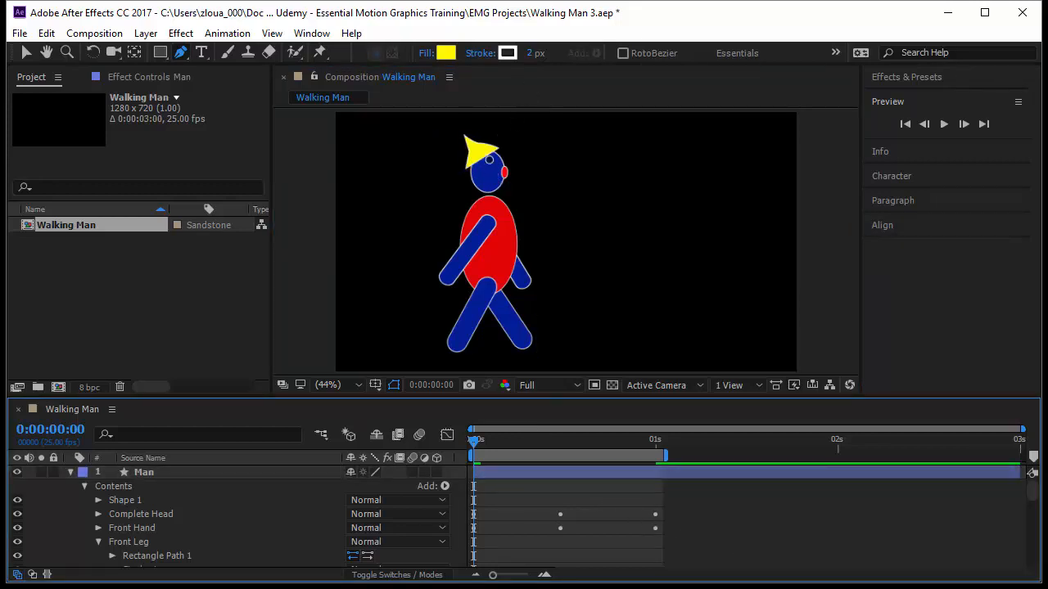
# Step: Reshape the hat's path at its front tip so the top edge curves down to the forehead
pyautogui.click(25, 53)
pyautogui.click(468, 148)
pyautogui.click(479, 149)
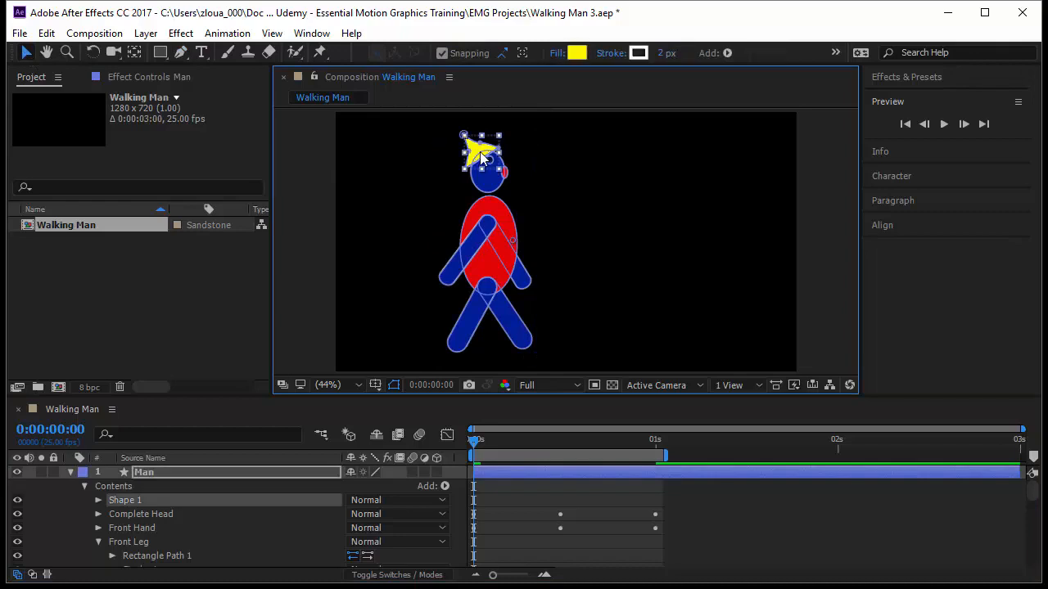
pyautogui.click(479, 149)
pyautogui.moveTo(496, 150)
pyautogui.mouseDown()
pyautogui.moveTo(487, 149)
pyautogui.moveTo(496, 149)
pyautogui.mouseUp()
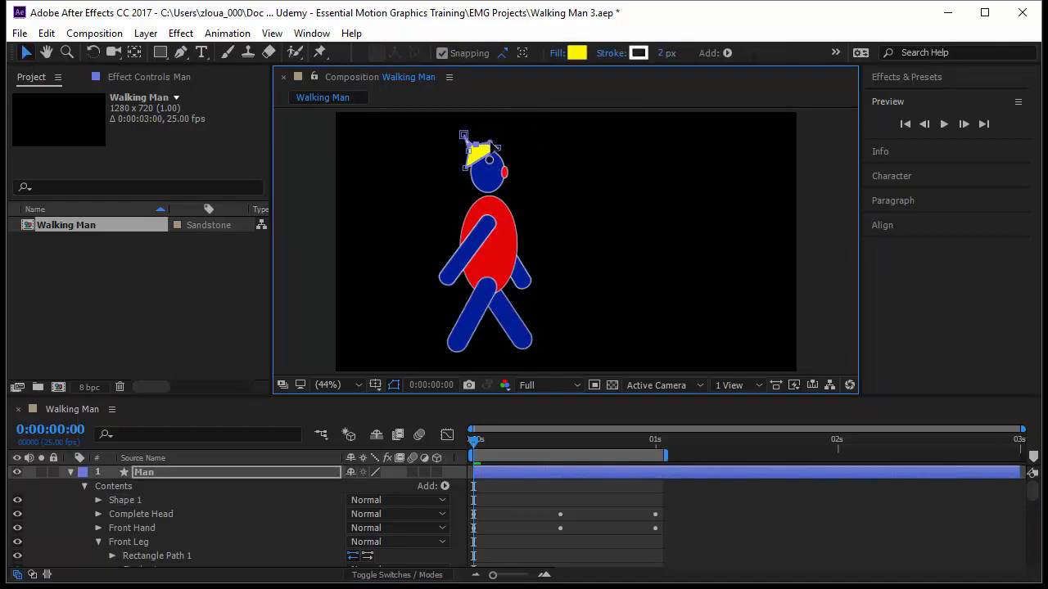
pyautogui.click(737, 520)
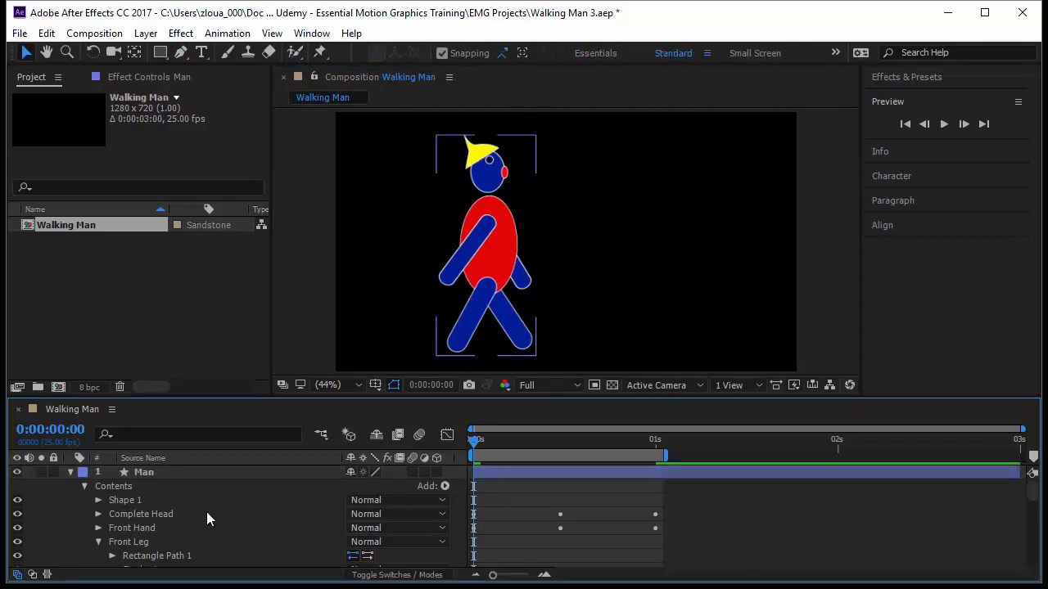
# Step: Rename the new hat shape group Shape 1 as Hat
pyautogui.click(181, 498)
pyautogui.press('Return')
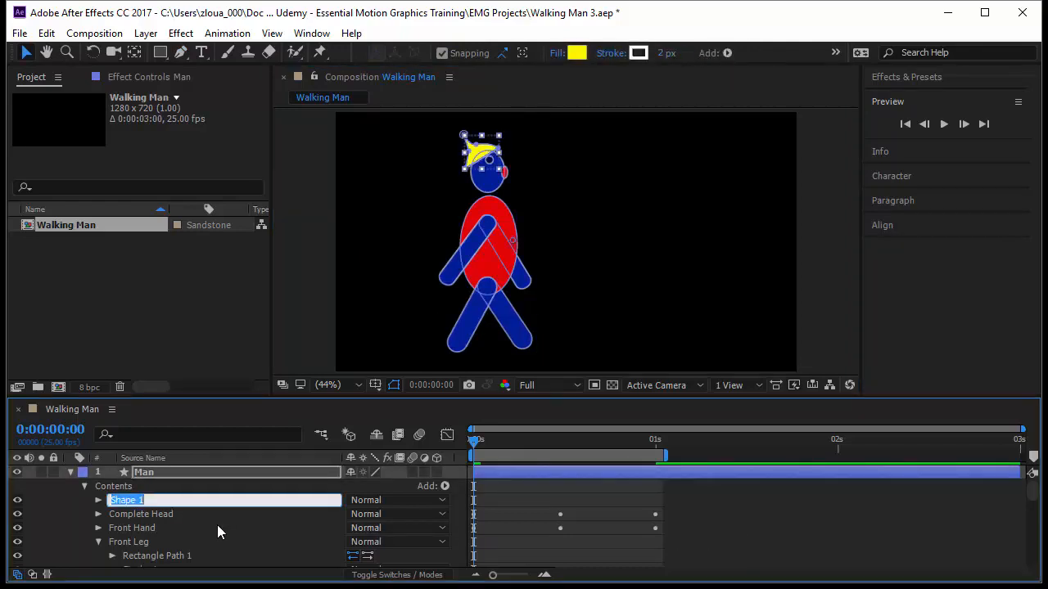
pyautogui.write('Hat')
pyautogui.press('Return')
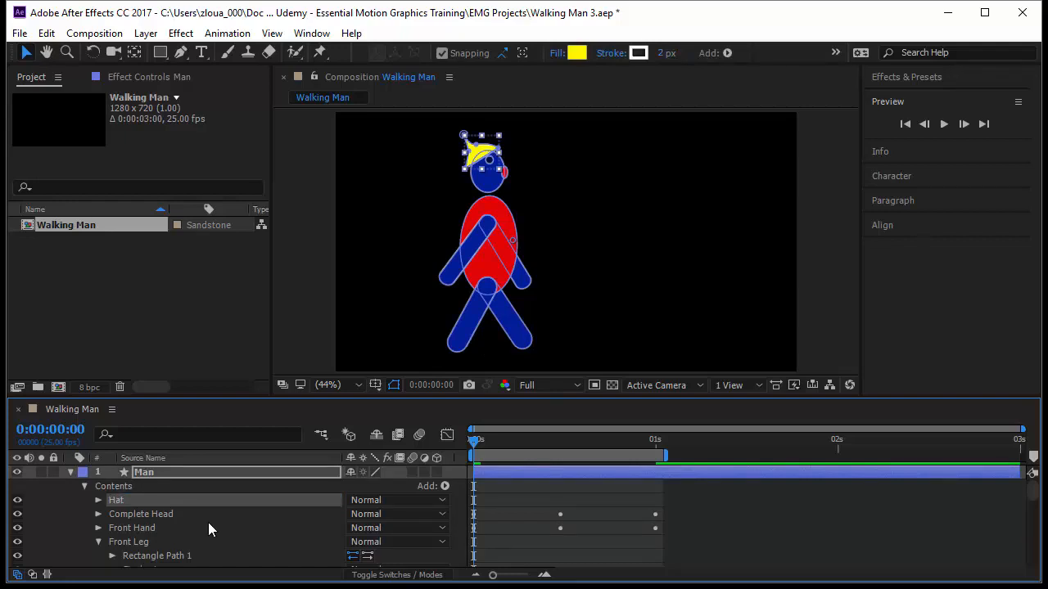
# Step: Move the Hat group into the Complete Head group and place it first, above Nose
pyautogui.click(98, 514)
pyautogui.scroll(-1, 139, 528)
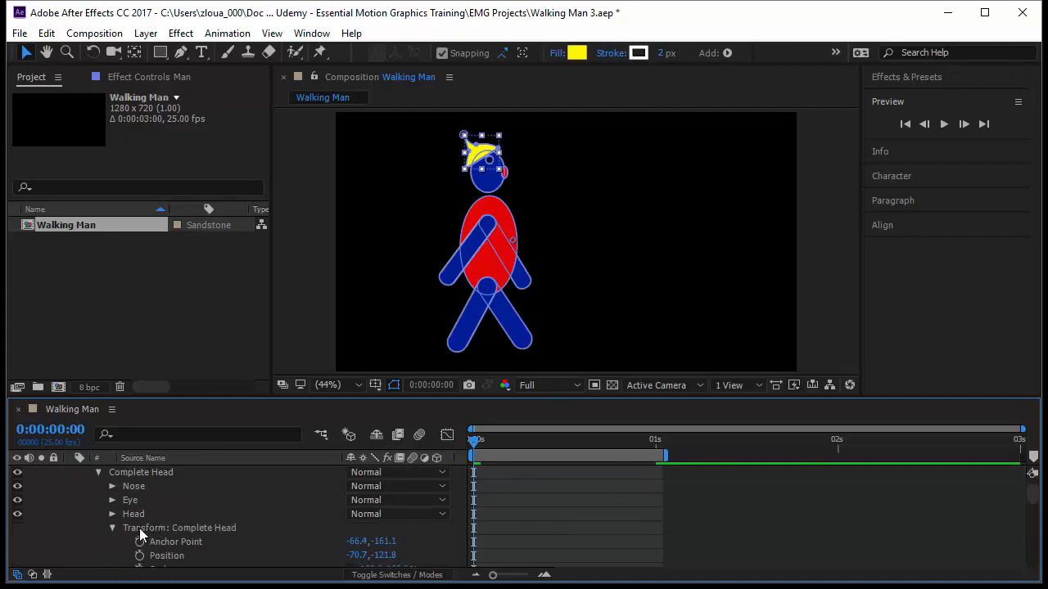
pyautogui.scroll(1, 139, 508)
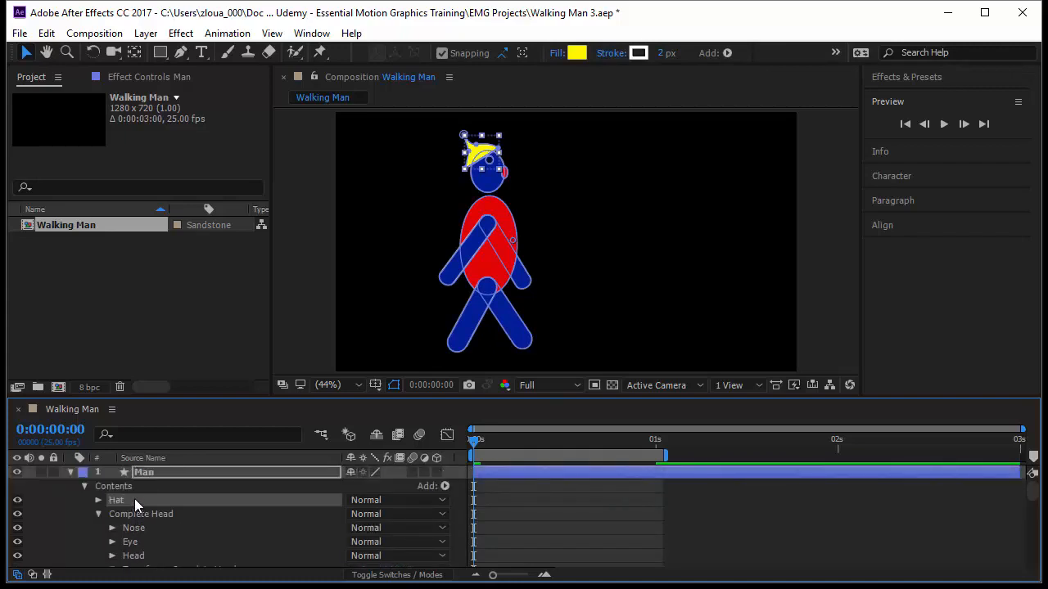
pyautogui.moveTo(134, 500); pyautogui.dragTo(137, 514)
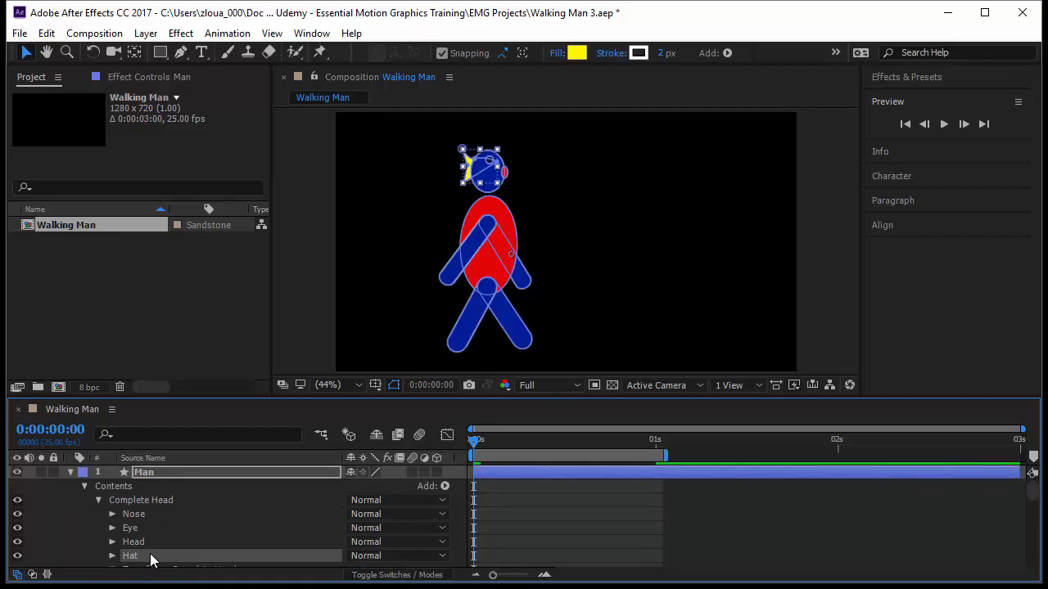
pyautogui.moveTo(151, 560); pyautogui.dragTo(152, 510)
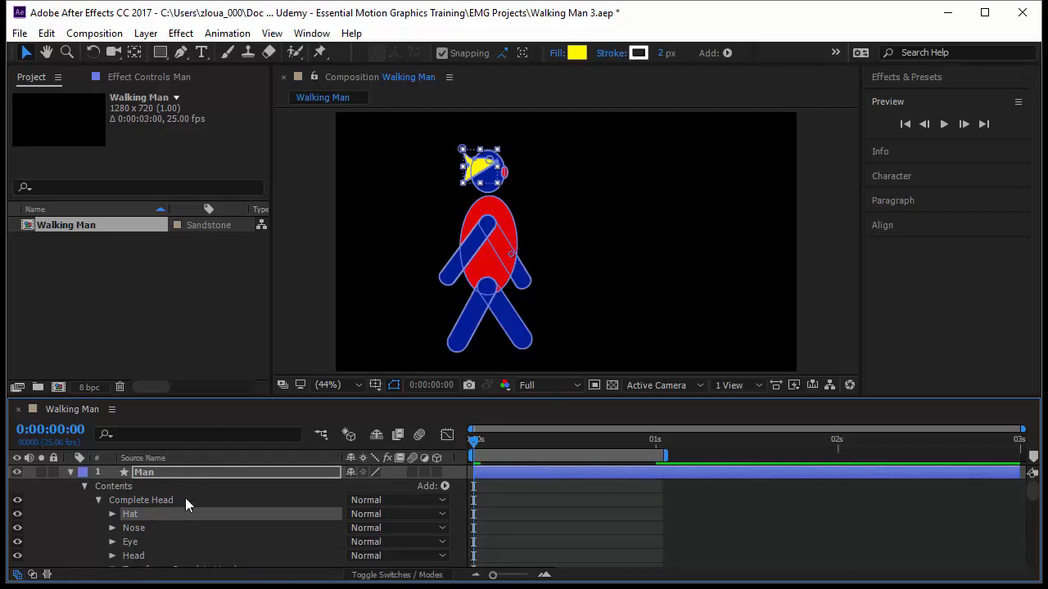
pyautogui.click(185, 499)
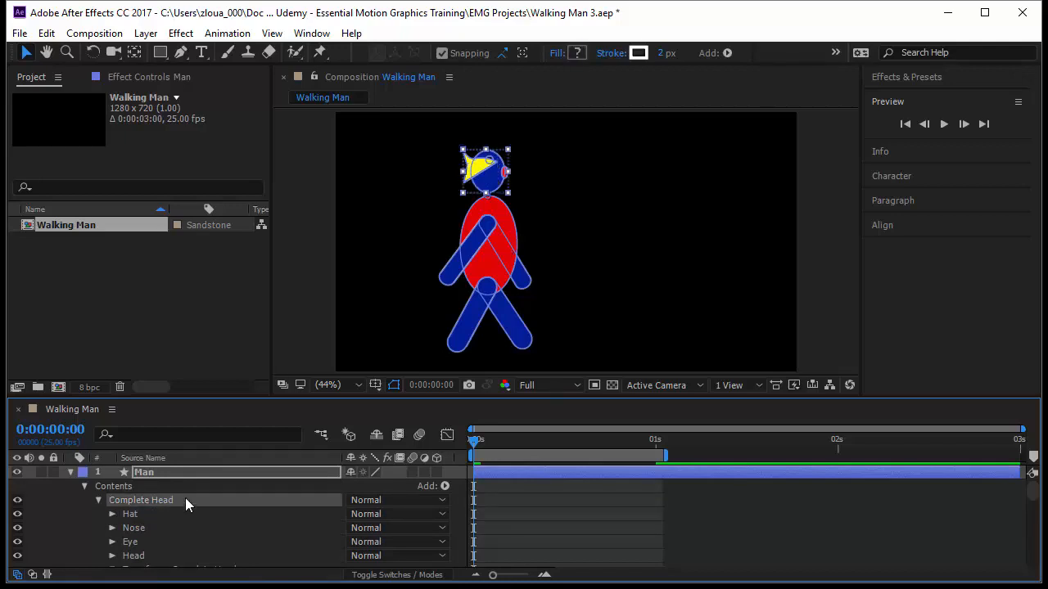
pyautogui.click(545, 537)
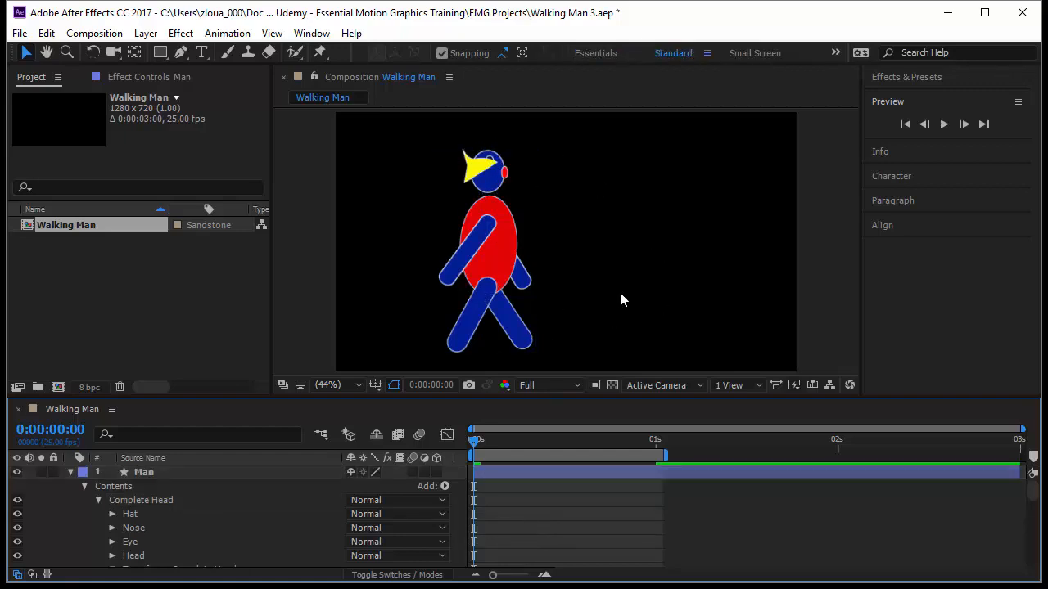
# Step: Move the Hat shape up to the top of the head, clear of the eye, and rotate it slightly counterclockwise
pyautogui.doubleClick(475, 178)
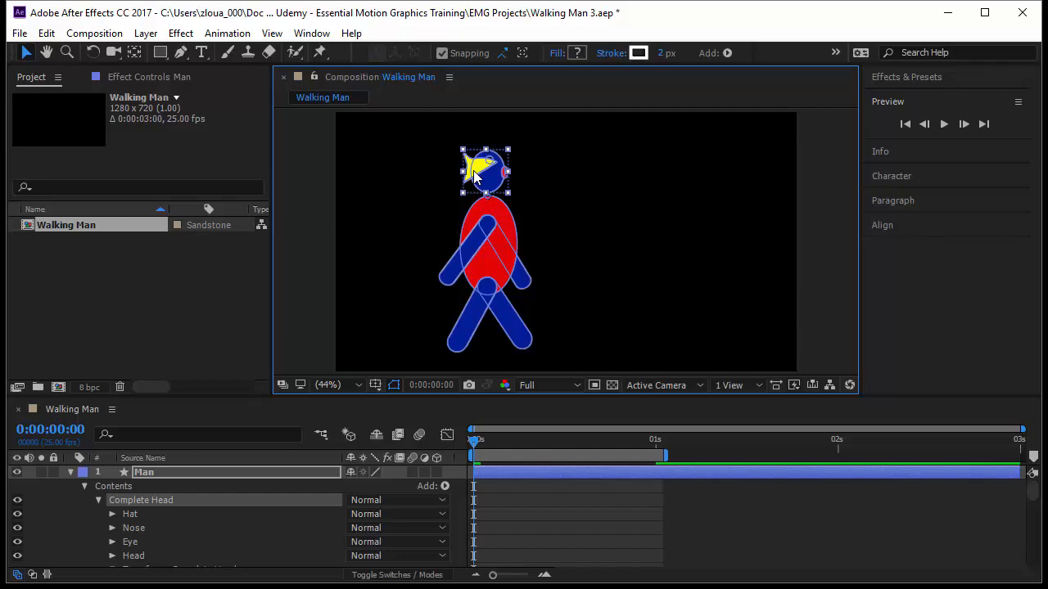
pyautogui.click(135, 514)
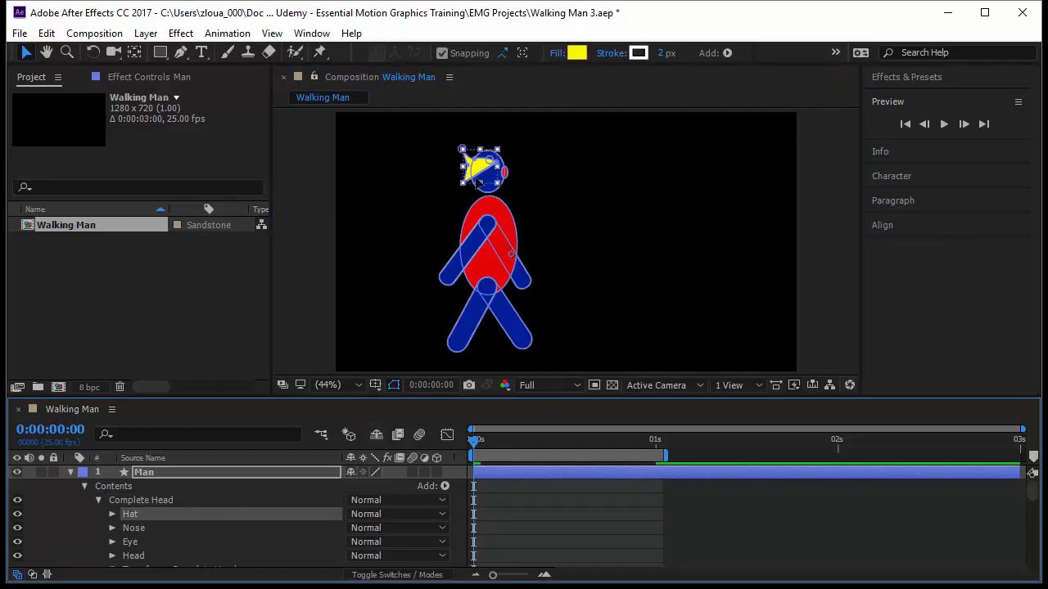
pyautogui.scroll(4, 486, 166)
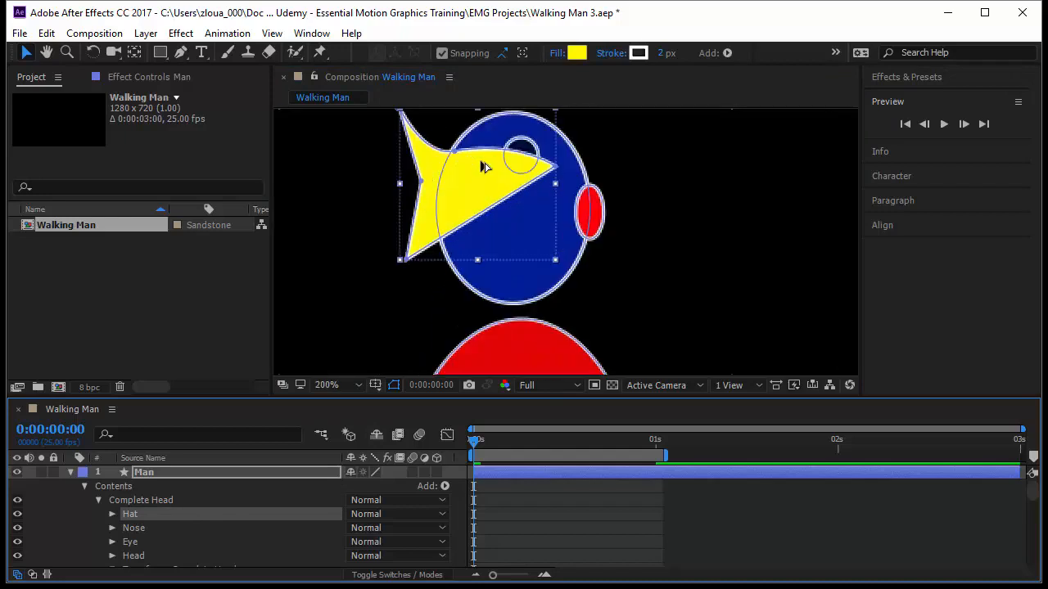
pyautogui.moveTo(461, 199); pyautogui.dragTo(493, 228)
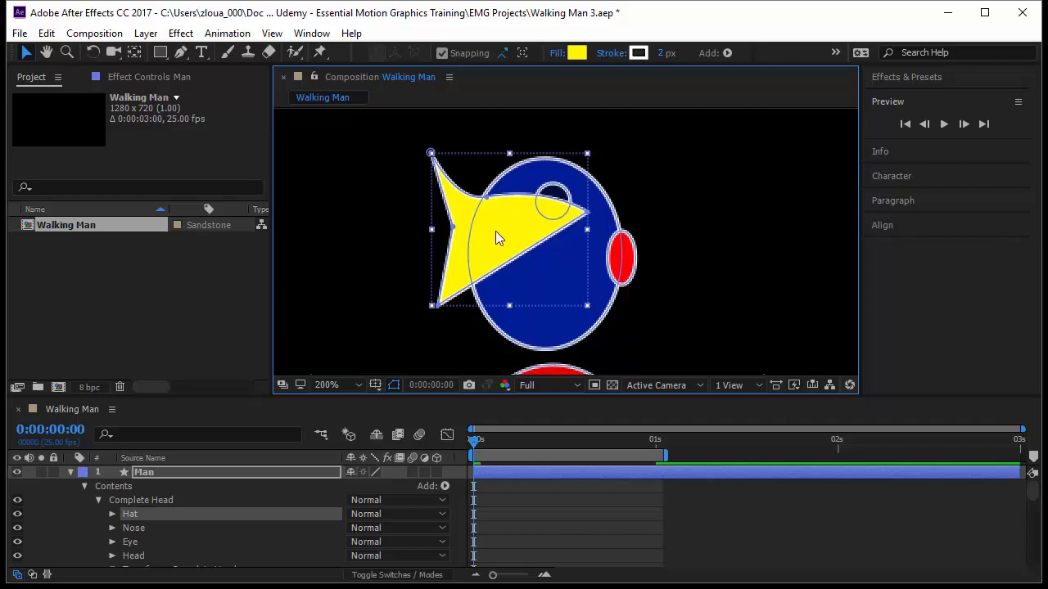
pyautogui.moveTo(496, 231); pyautogui.dragTo(488, 175)
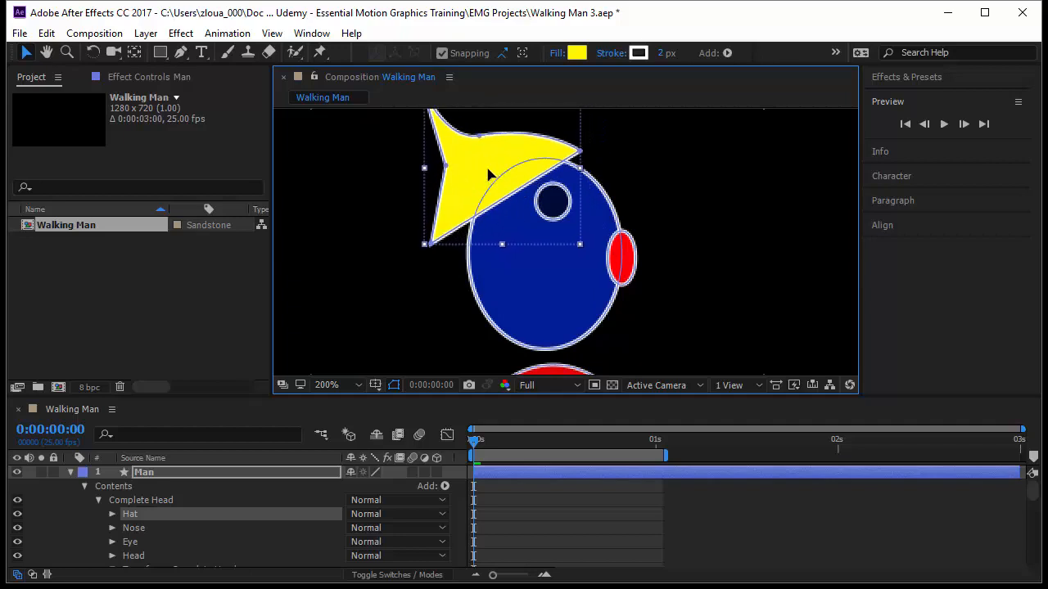
pyautogui.moveTo(598, 262)
pyautogui.mouseDown()
pyautogui.moveTo(606, 255)
pyautogui.moveTo(585, 262)
pyautogui.mouseUp()
# Step: Move the Hat shape's anchor point from the body to the middle of the hat with the Pan Behind tool
pyautogui.press(',')
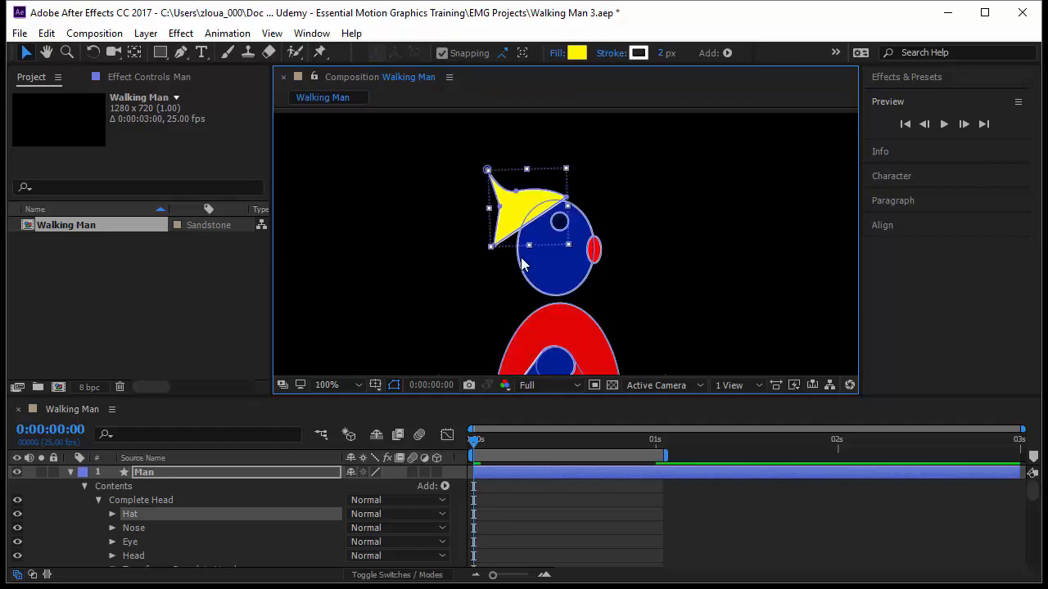
pyautogui.press(',')
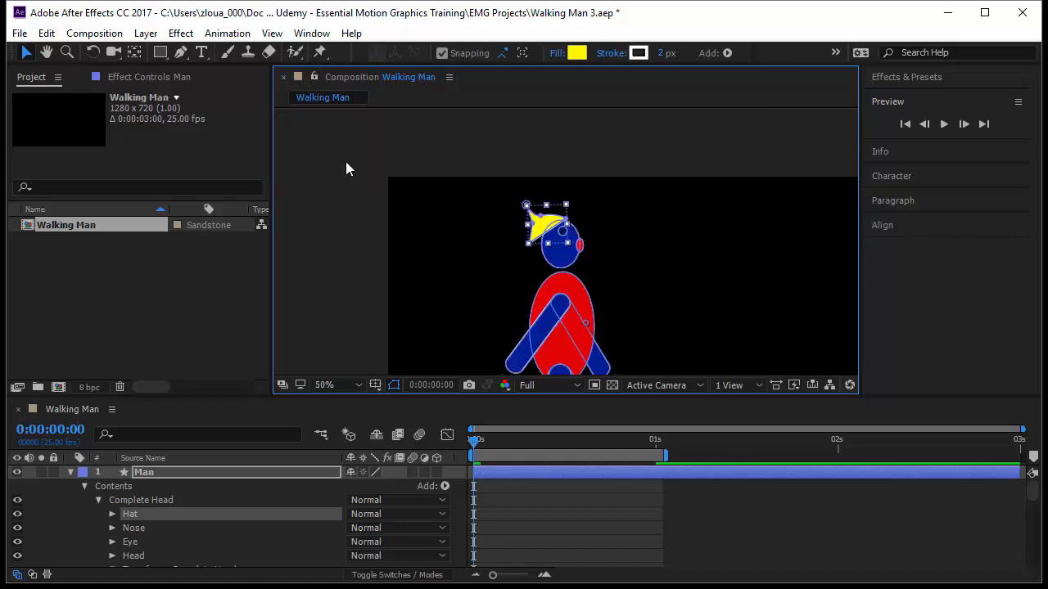
pyautogui.click(135, 52)
pyautogui.click(587, 326)
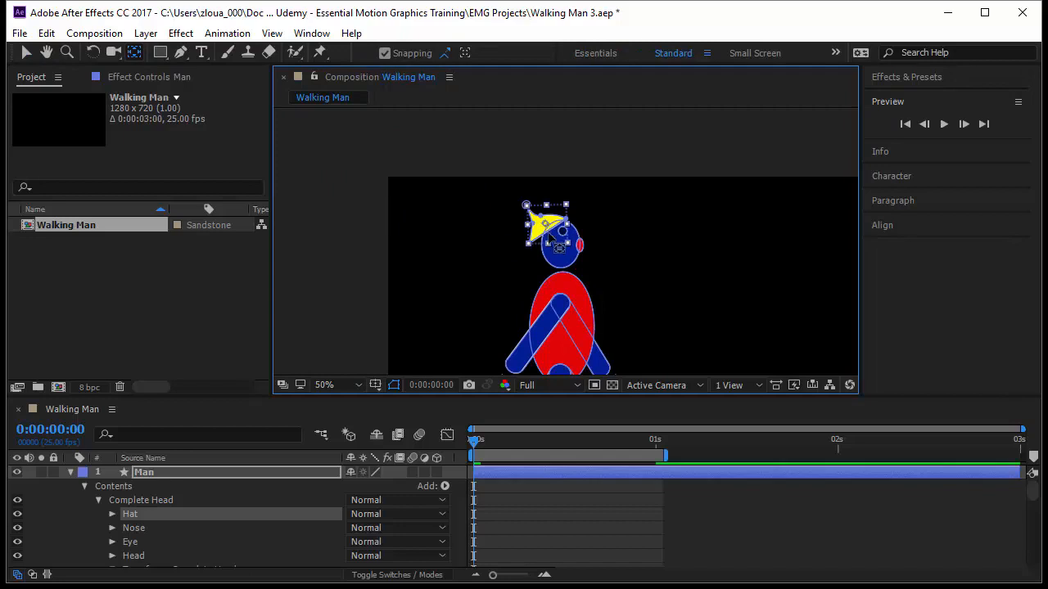
# Step: Rotate the hat counterclockwise so it tilts backward, and lower it slightly onto the back of the head
pyautogui.scroll(4, 558, 239)
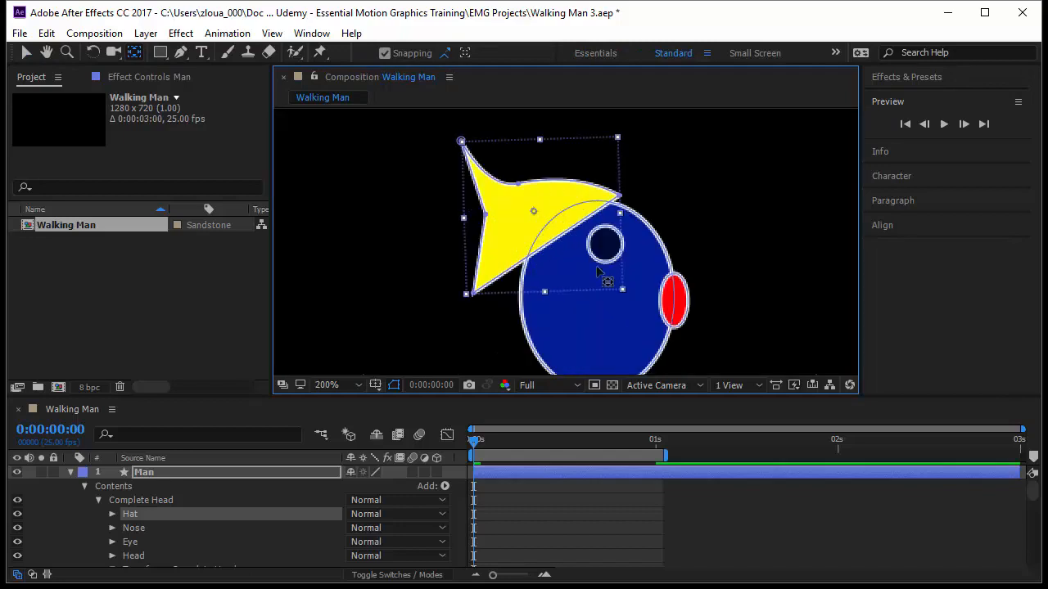
pyautogui.press('v')
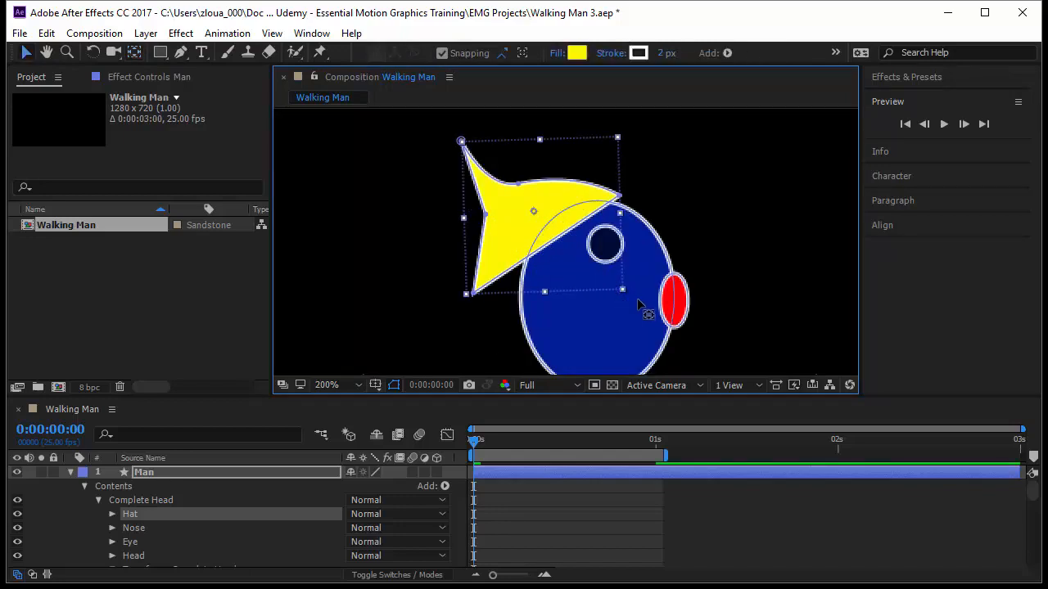
pyautogui.moveTo(637, 296); pyautogui.dragTo(608, 223)
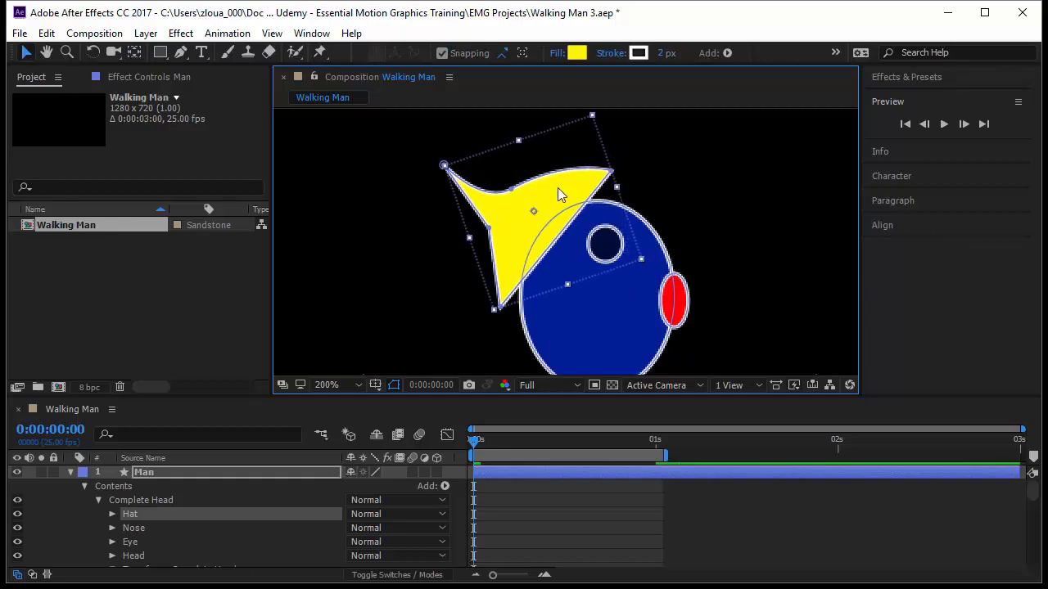
pyautogui.moveTo(560, 186)
pyautogui.mouseDown()
pyautogui.moveTo(566, 212)
pyautogui.moveTo(561, 204)
pyautogui.mouseUp()
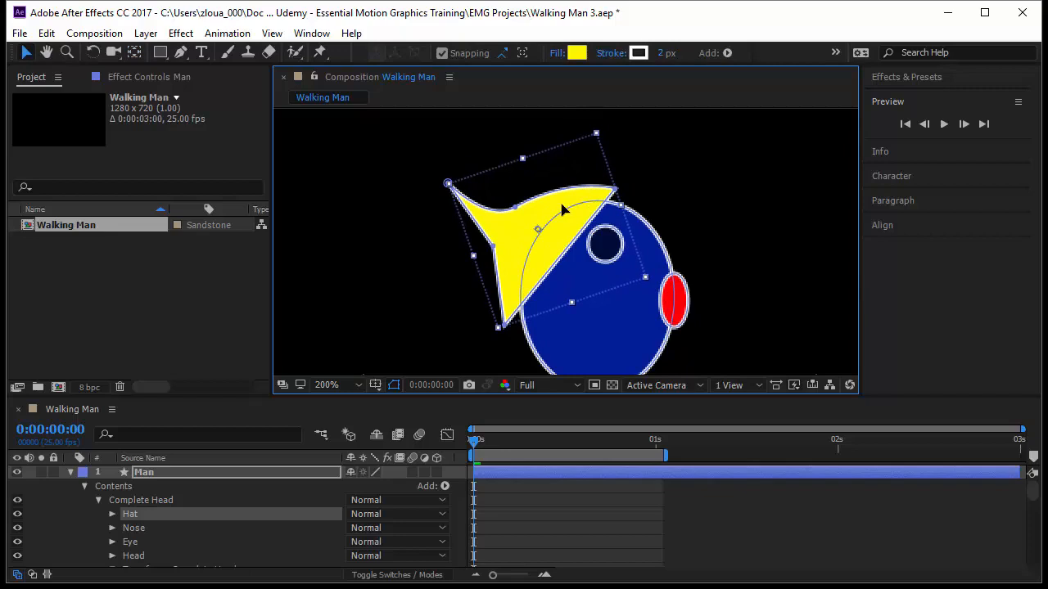
# Step: Fit the whole composition in the viewer and preview the walk animation with the hat
pyautogui.click(345, 387)
pyautogui.click(410, 111)
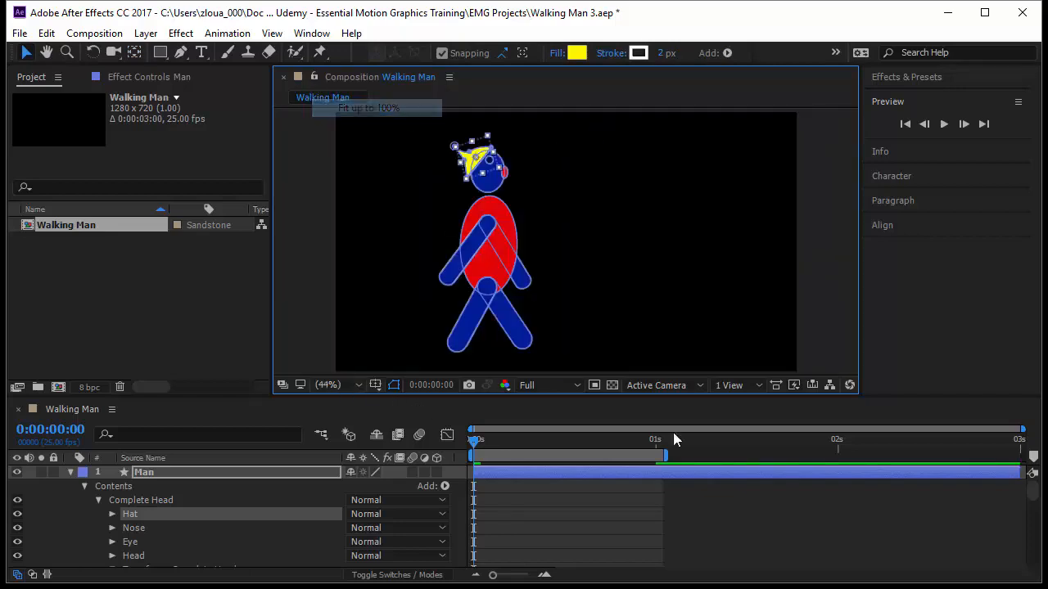
pyautogui.click(763, 510)
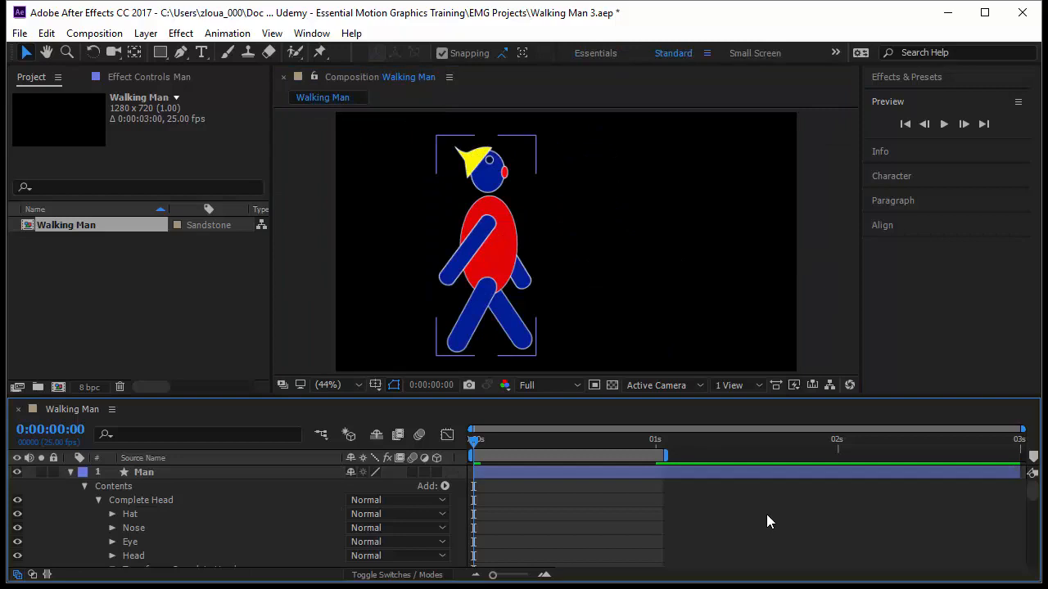
pyautogui.click(943, 123)
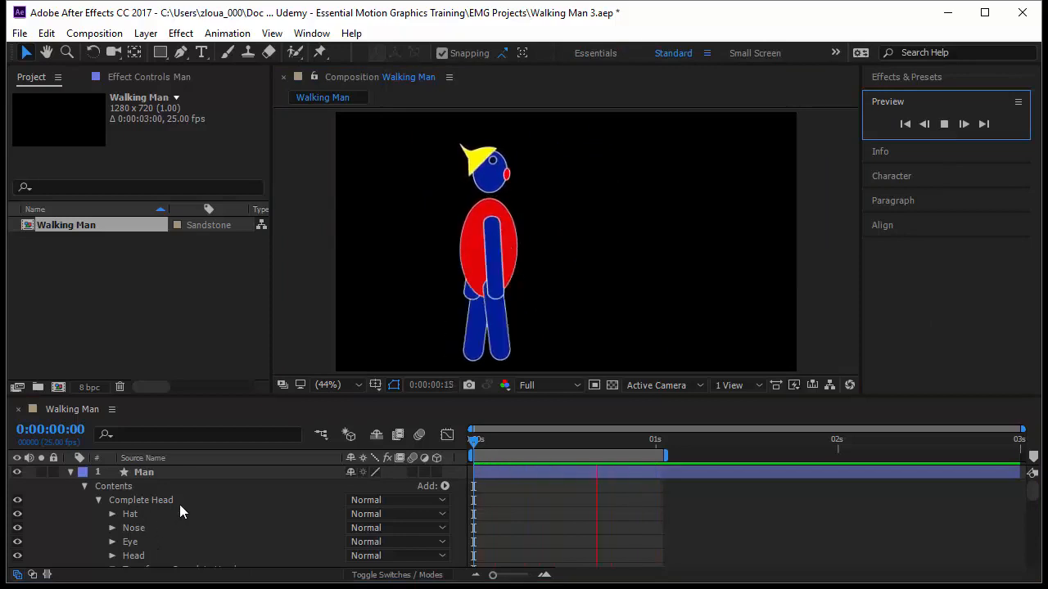
# Step: Collapse the Complete Head and Front Leg groups in the Man layer's contents to expose their group-level keyframe dots
pyautogui.click(179, 499)
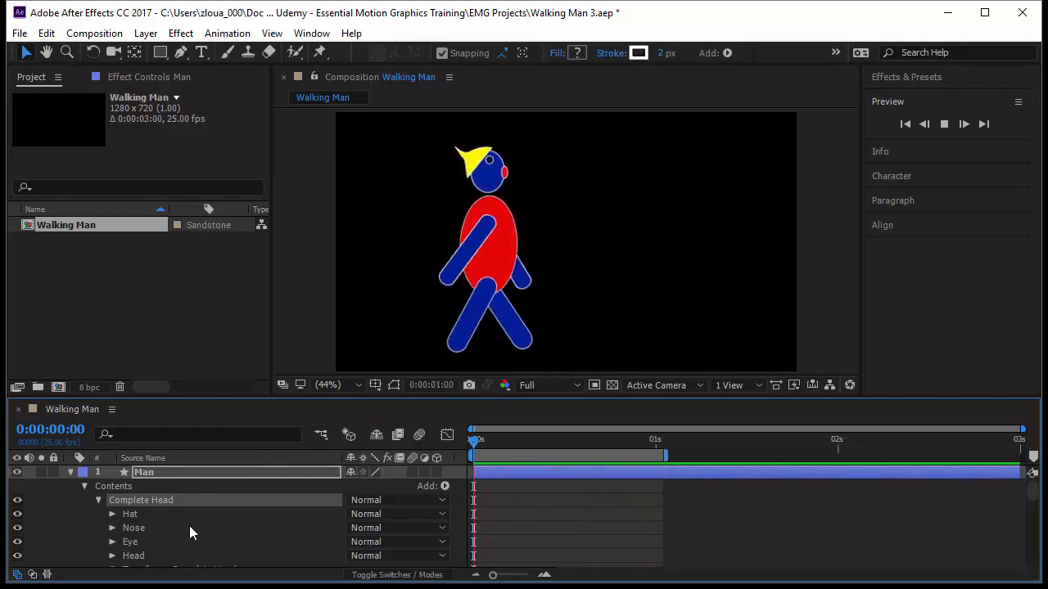
pyautogui.click(97, 500)
pyautogui.click(148, 513)
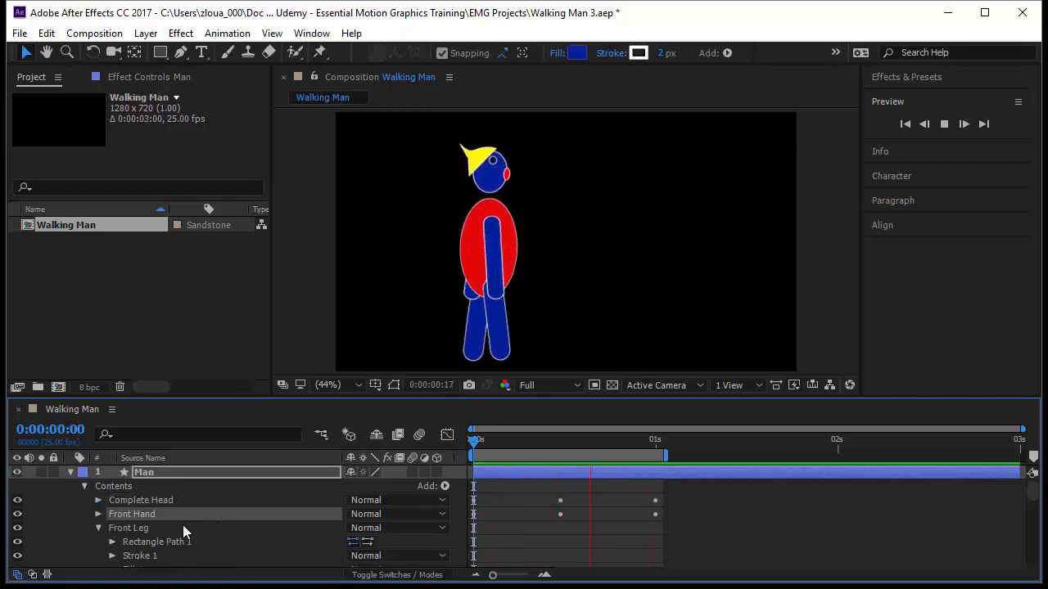
pyautogui.click(150, 500)
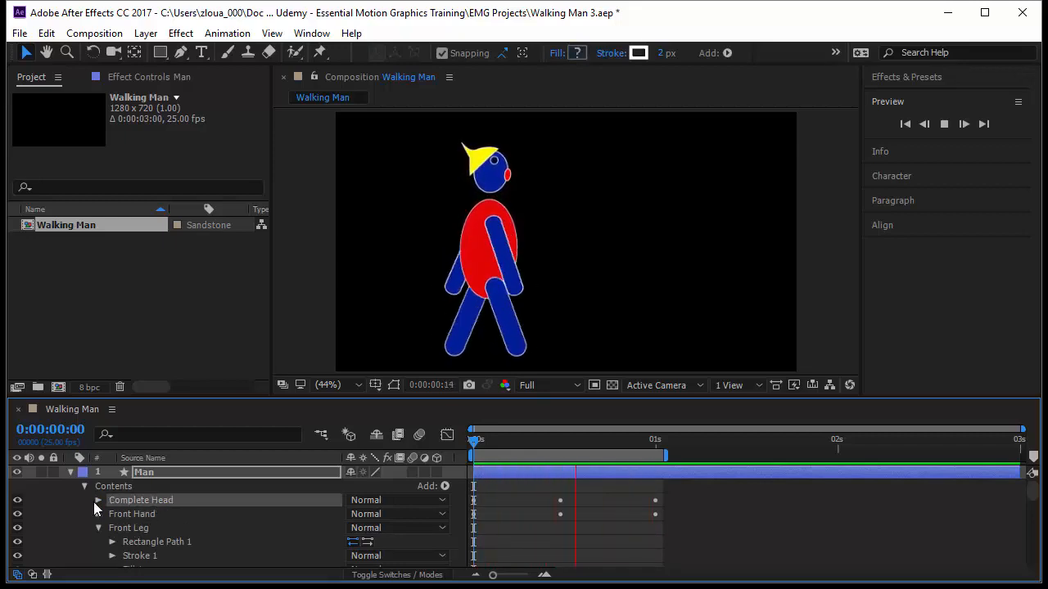
pyautogui.click(122, 528)
pyautogui.click(97, 529)
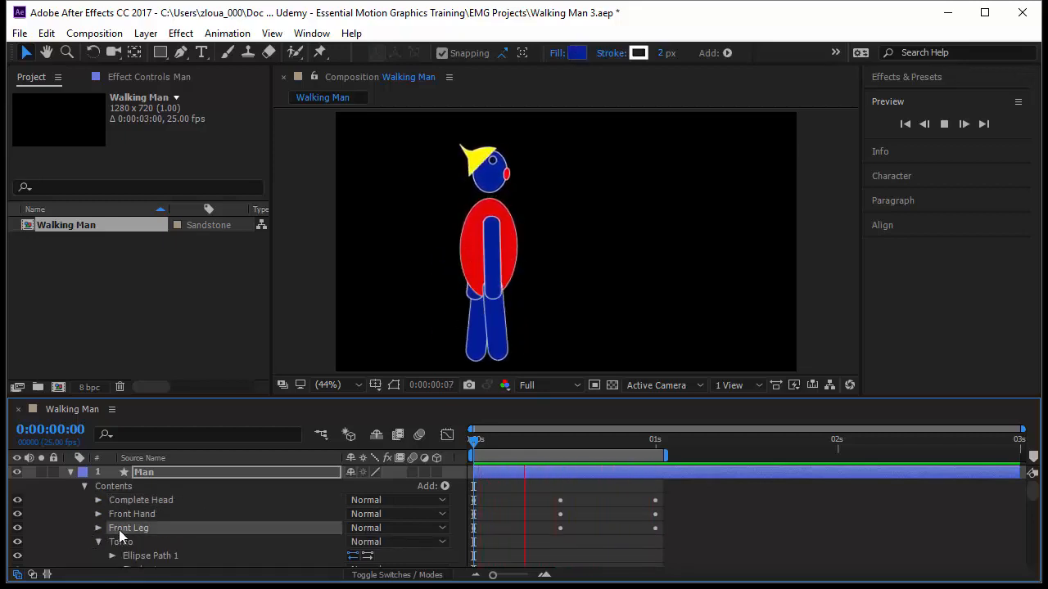
# Step: Expand the Front Leg group, examine its path, stroke, fill and transform properties, and collapse it again
pyautogui.click(96, 528)
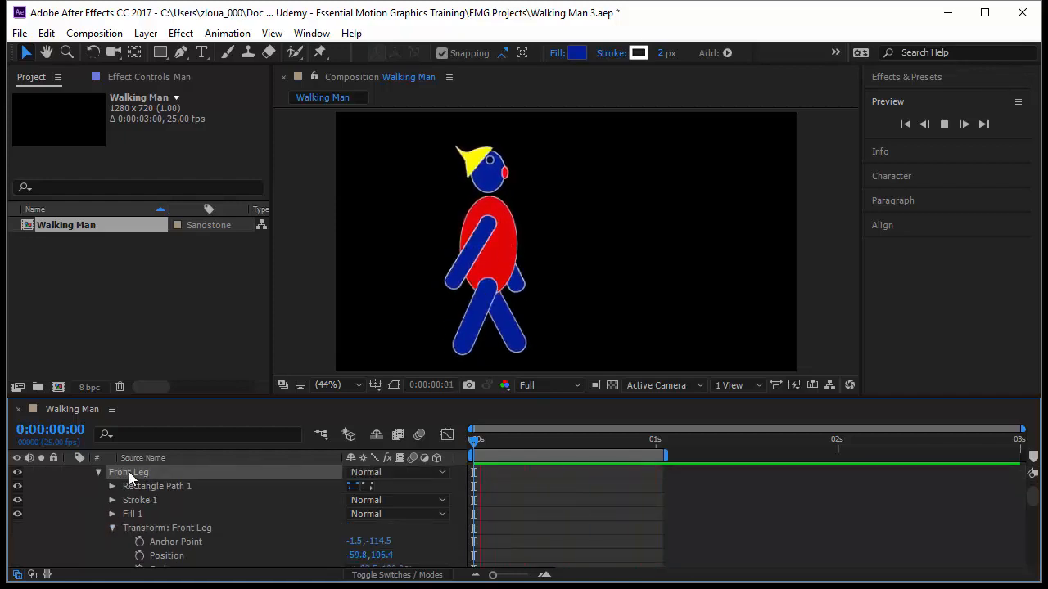
pyautogui.click(142, 486)
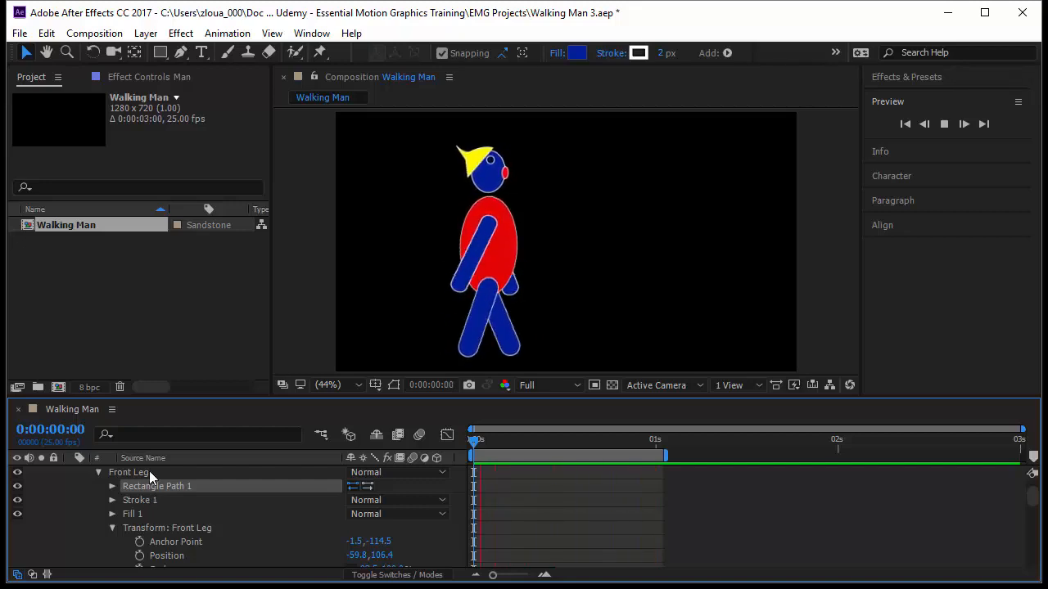
pyautogui.click(149, 472)
pyautogui.click(157, 487)
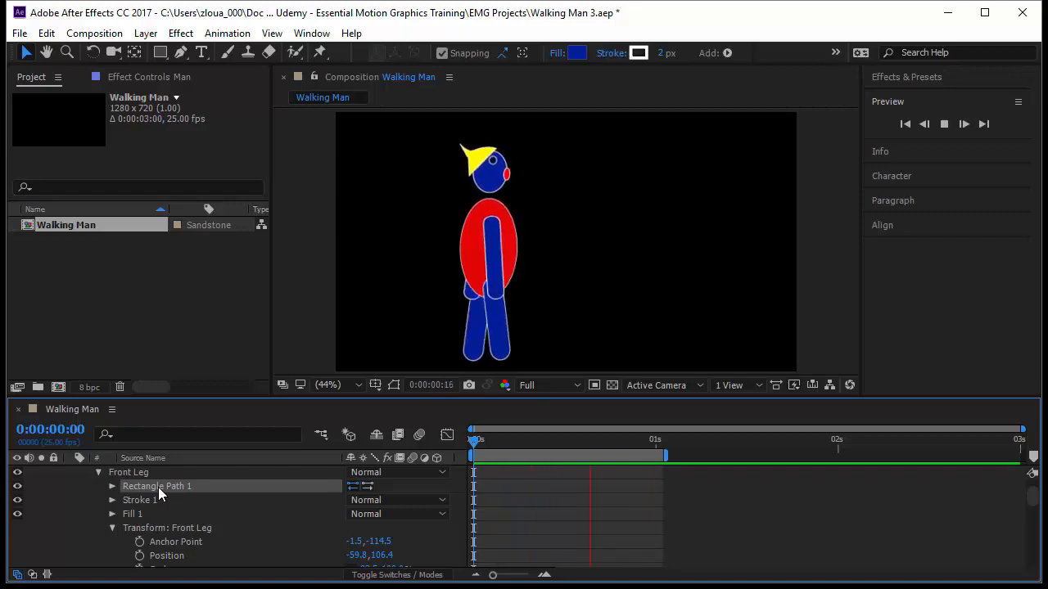
pyautogui.scroll(2, 150, 502)
pyautogui.click(149, 487)
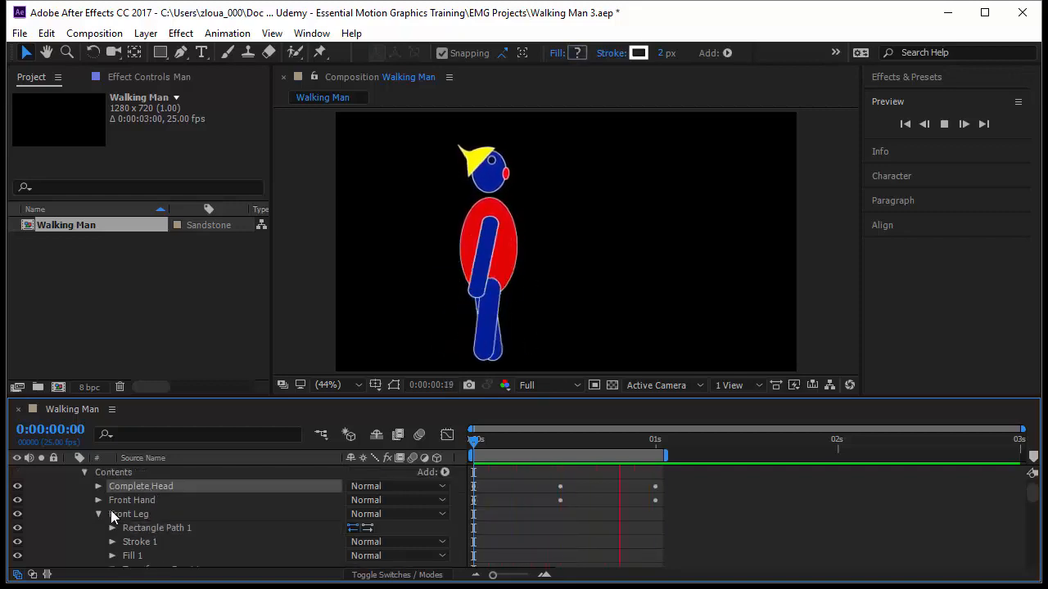
pyautogui.click(99, 514)
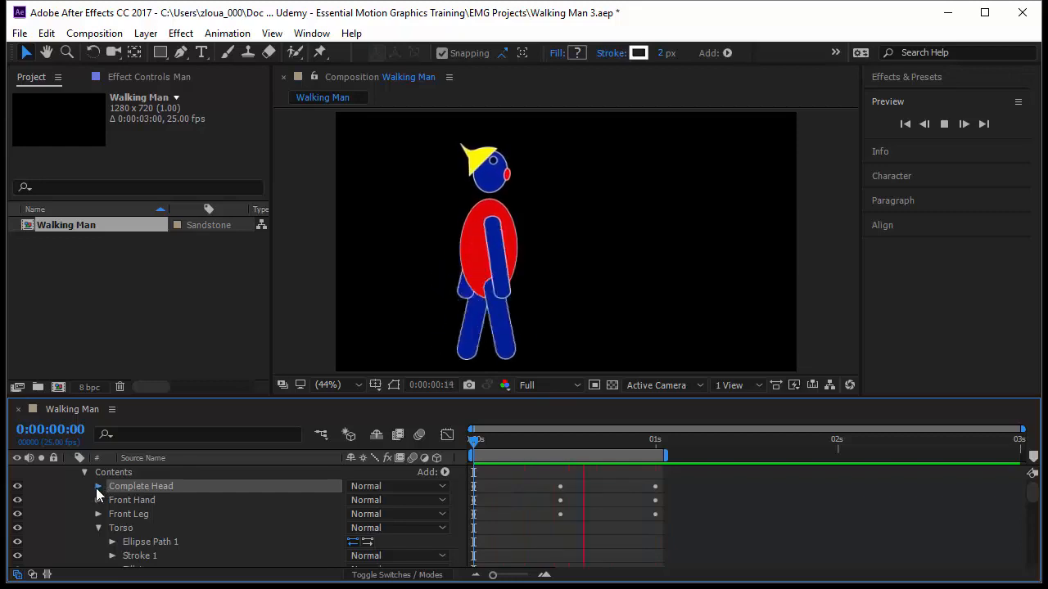
# Step: Expand the Complete Head group to examine the Hat shape nested inside it, and collapse the group again
pyautogui.click(98, 487)
pyautogui.scroll(-1, 171, 512)
pyautogui.click(152, 487)
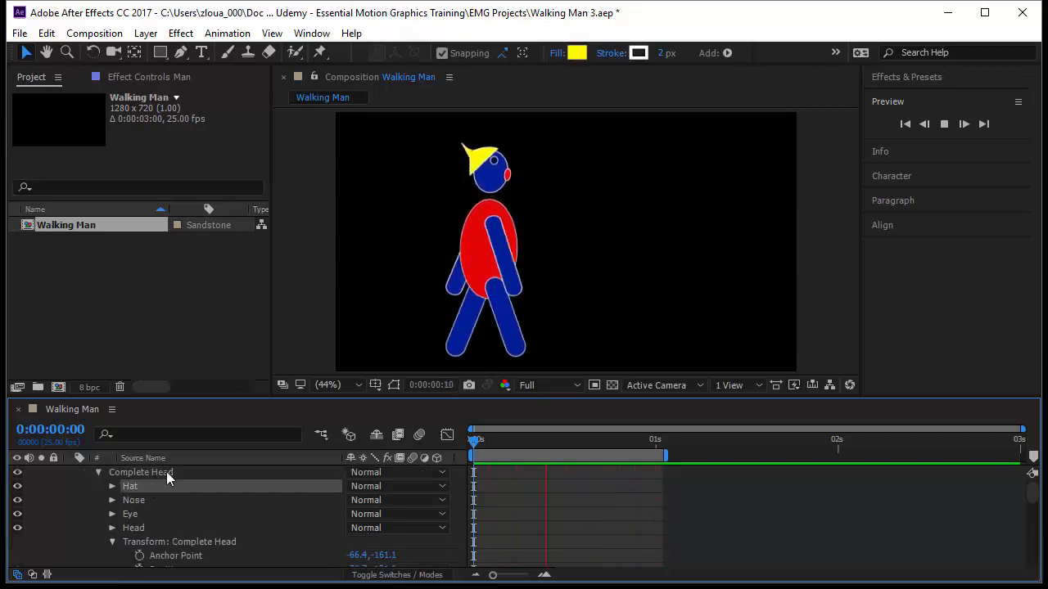
pyautogui.click(166, 472)
pyautogui.scroll(2, 162, 500)
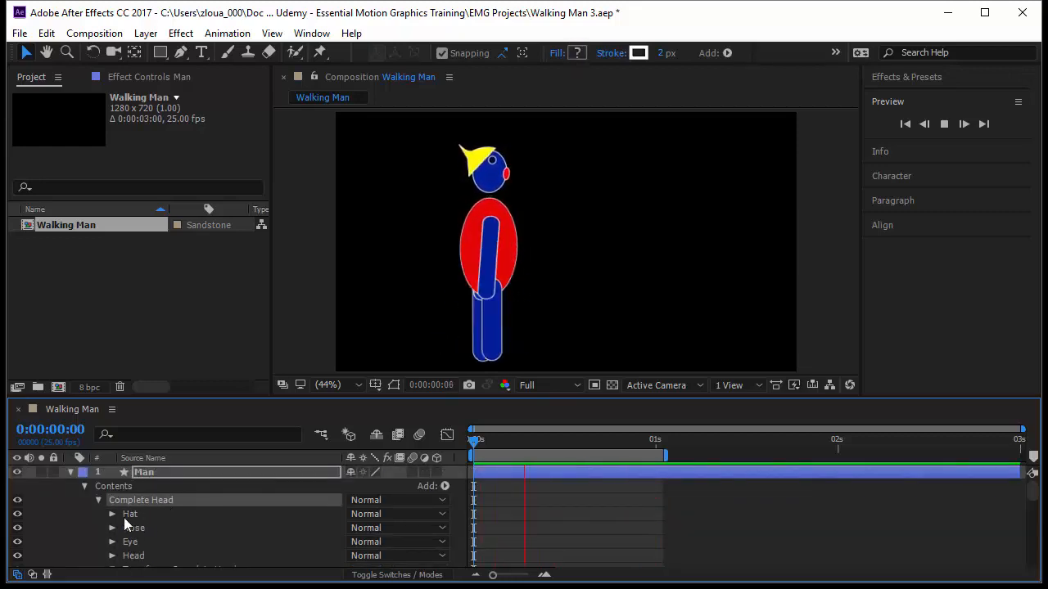
pyautogui.click(97, 501)
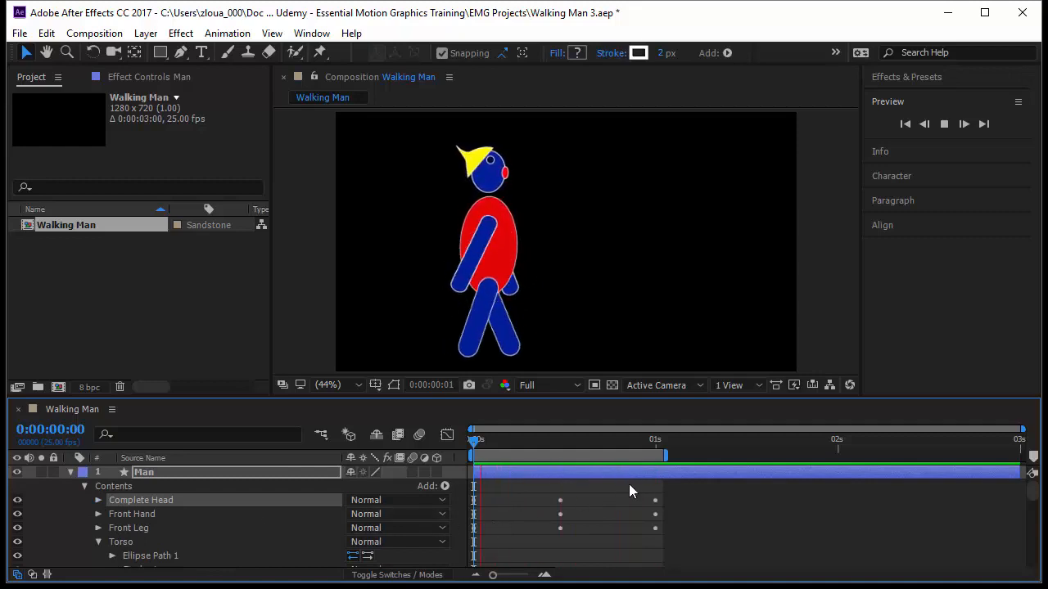
# Step: Stop the preview and extend the work area to the full 3-second length of the composition
pyautogui.press('space')
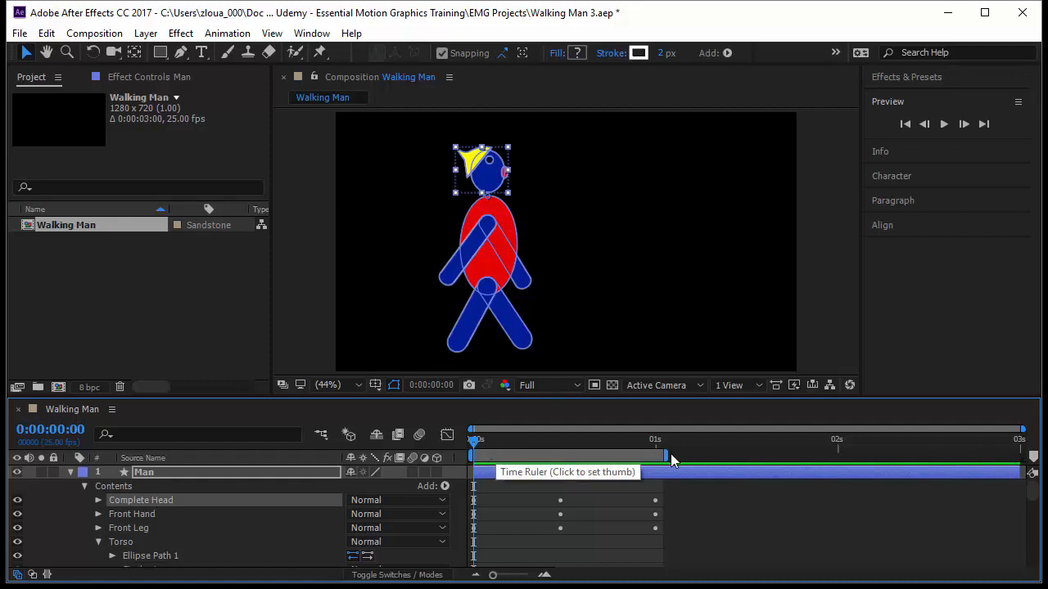
pyautogui.moveTo(666, 455); pyautogui.dragTo(728, 471)
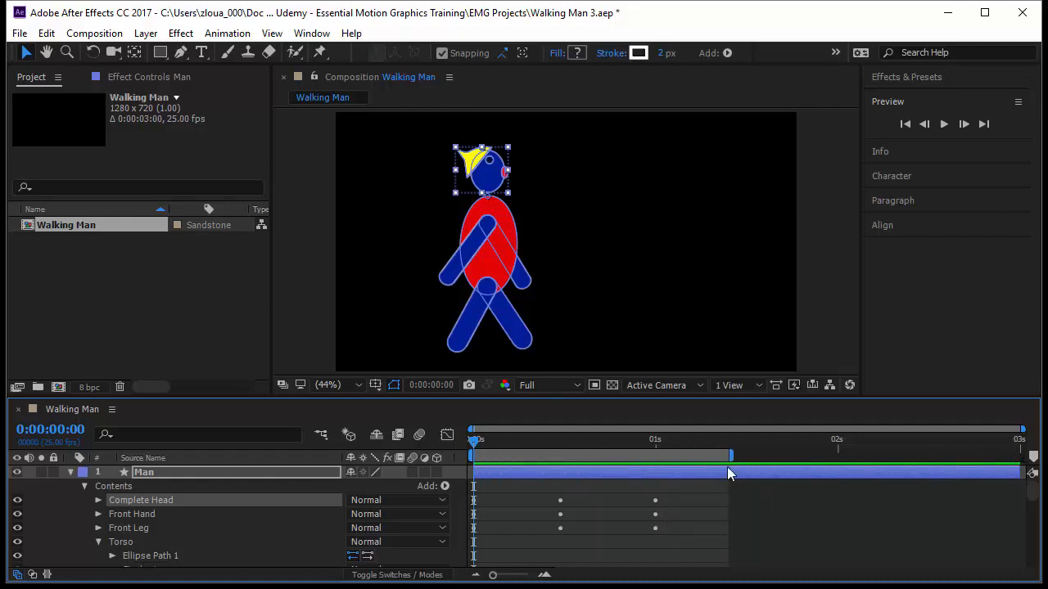
pyautogui.doubleClick(596, 456)
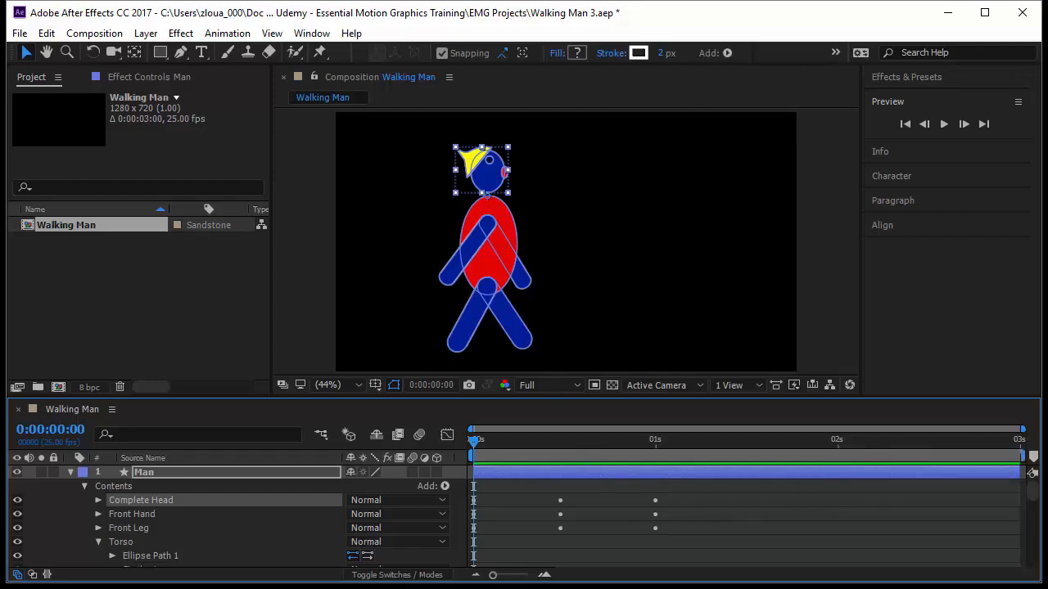
# Step: Reveal only the keyframed properties of the Man layer and maximize the timeline to show all six of them
pyautogui.click(684, 439)
pyautogui.click(255, 472)
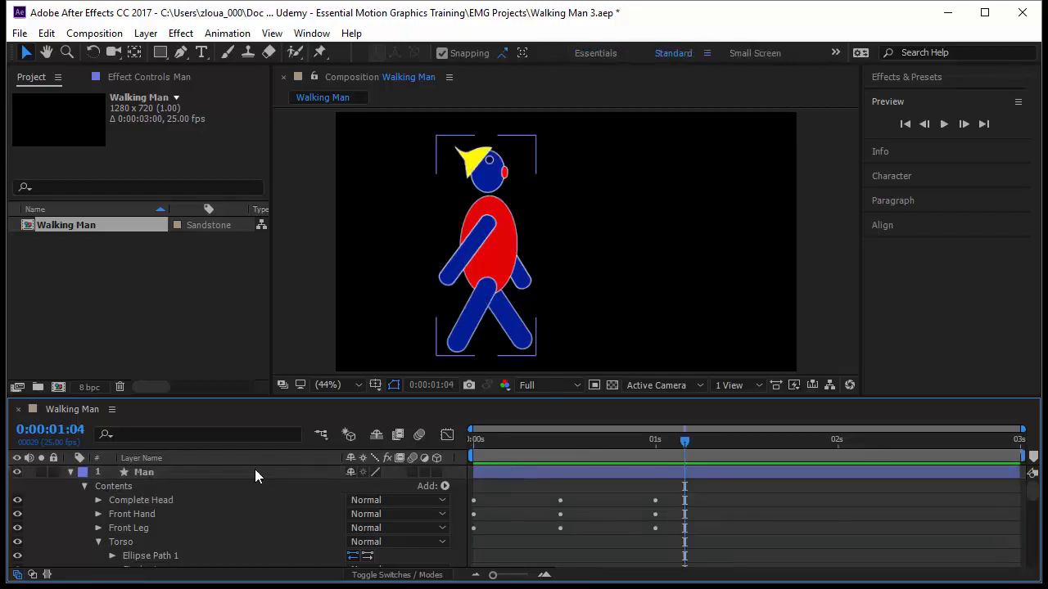
pyautogui.press('u')
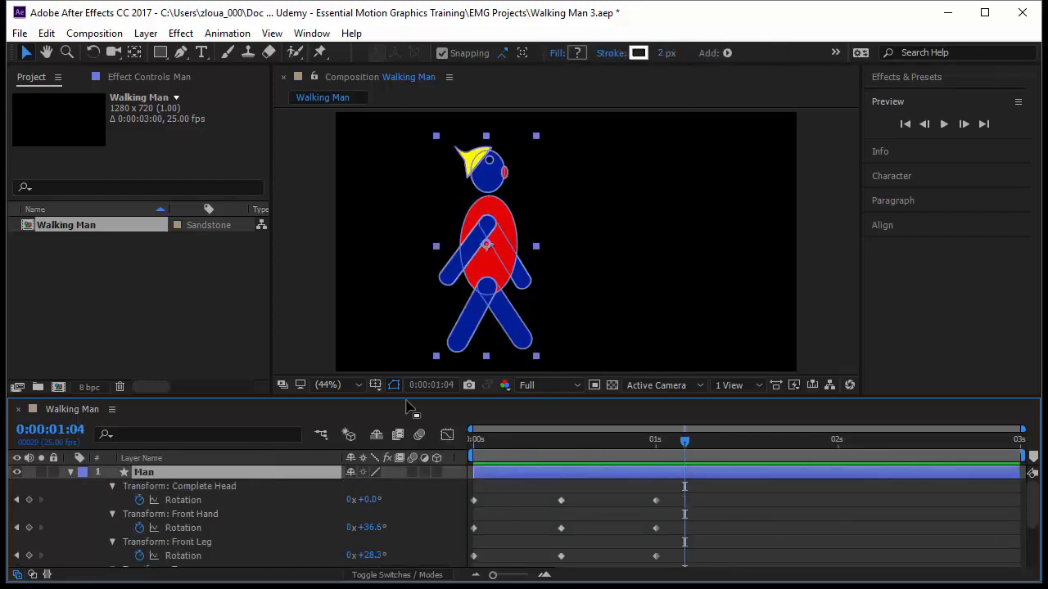
pyautogui.moveTo(409, 401); pyautogui.dragTo(416, 295)
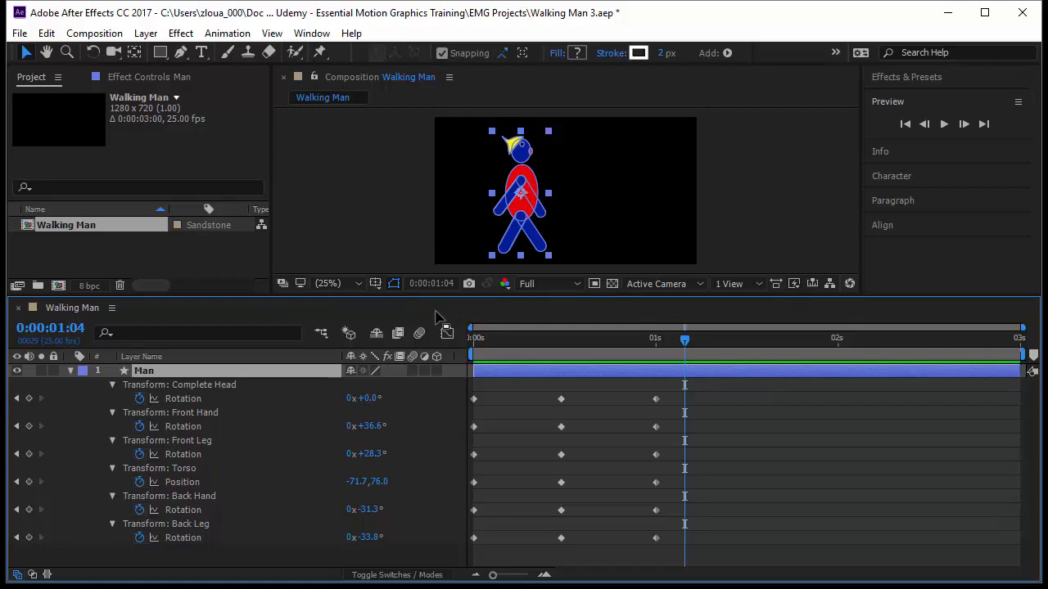
pyautogui.press('`')
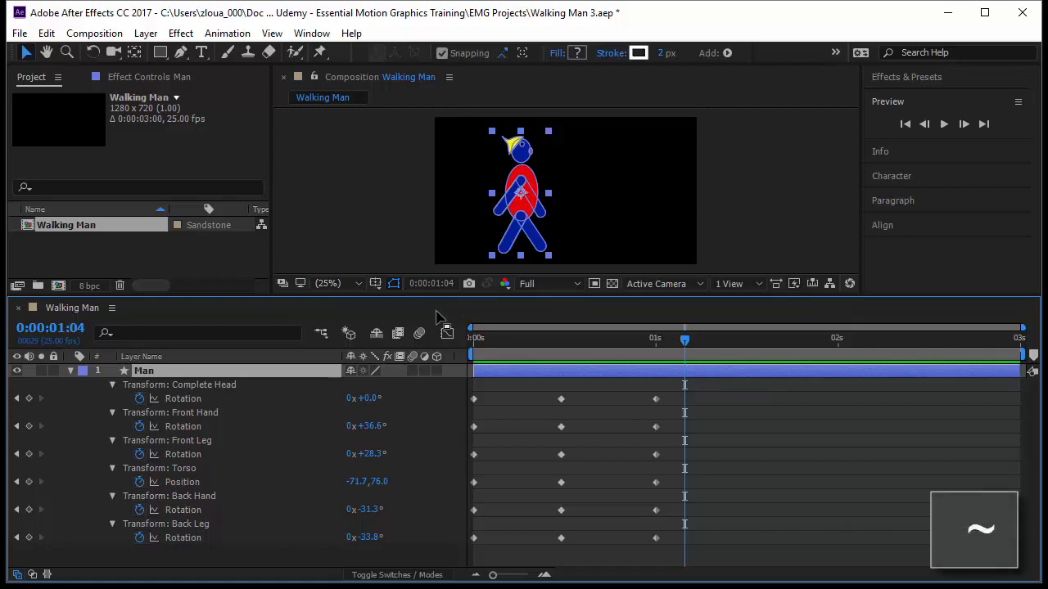
pyautogui.press('`')
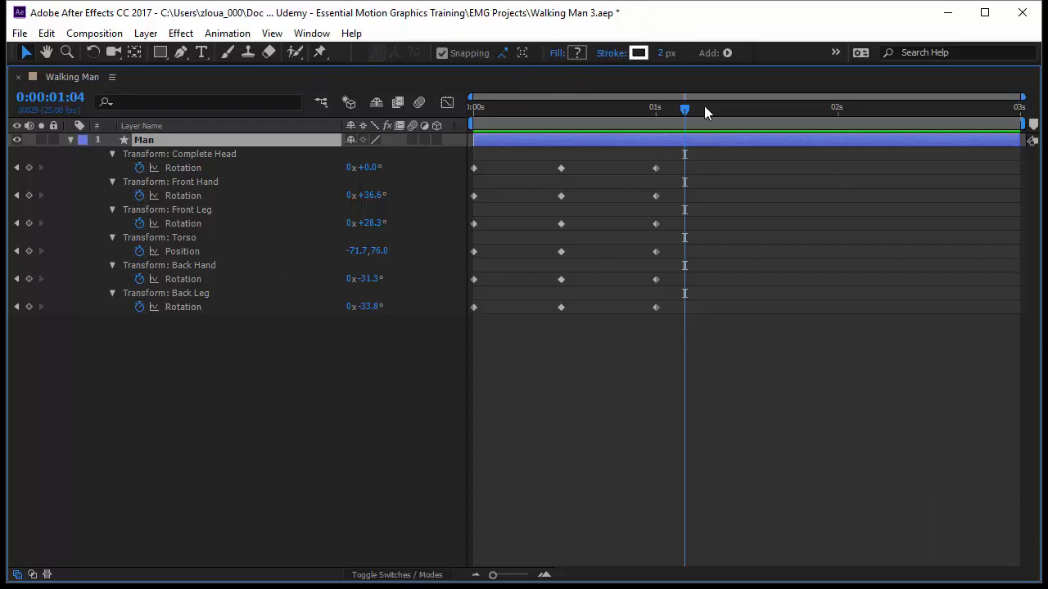
# Step: Place the current time at 0:00:01:00 and copy the middle and last keyframes of all six animated properties
pyautogui.moveTo(686, 109); pyautogui.dragTo(660, 121)
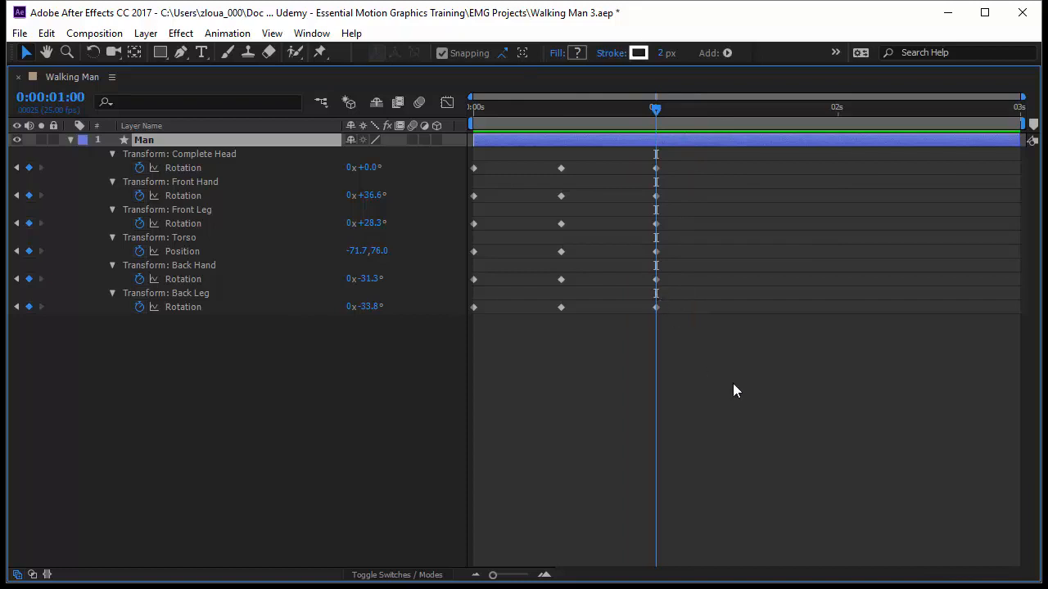
pyautogui.moveTo(733, 381); pyautogui.dragTo(553, 156)
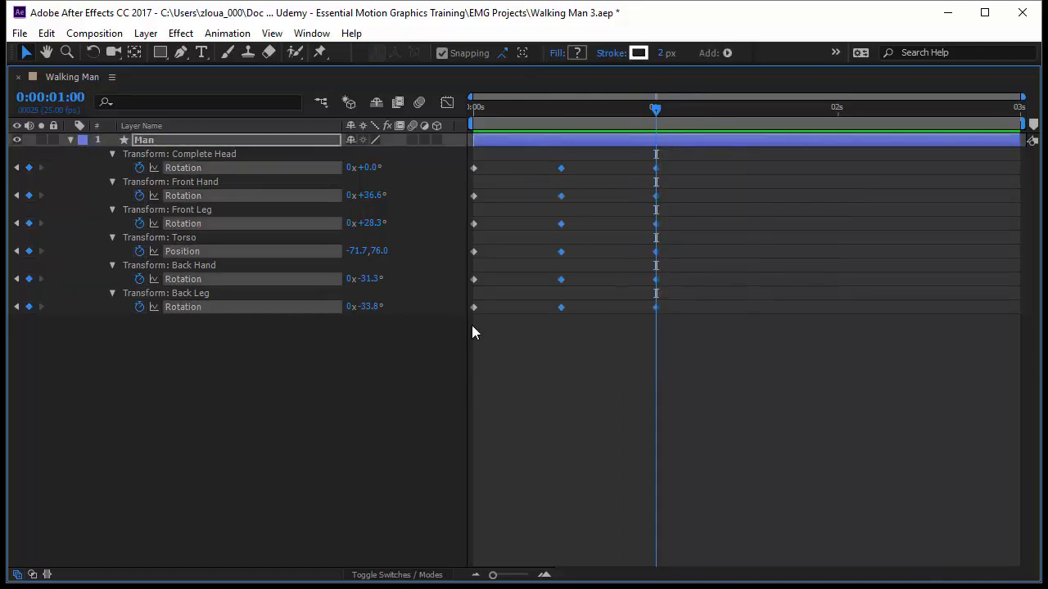
pyautogui.press('space')
pyautogui.press('pagedown')
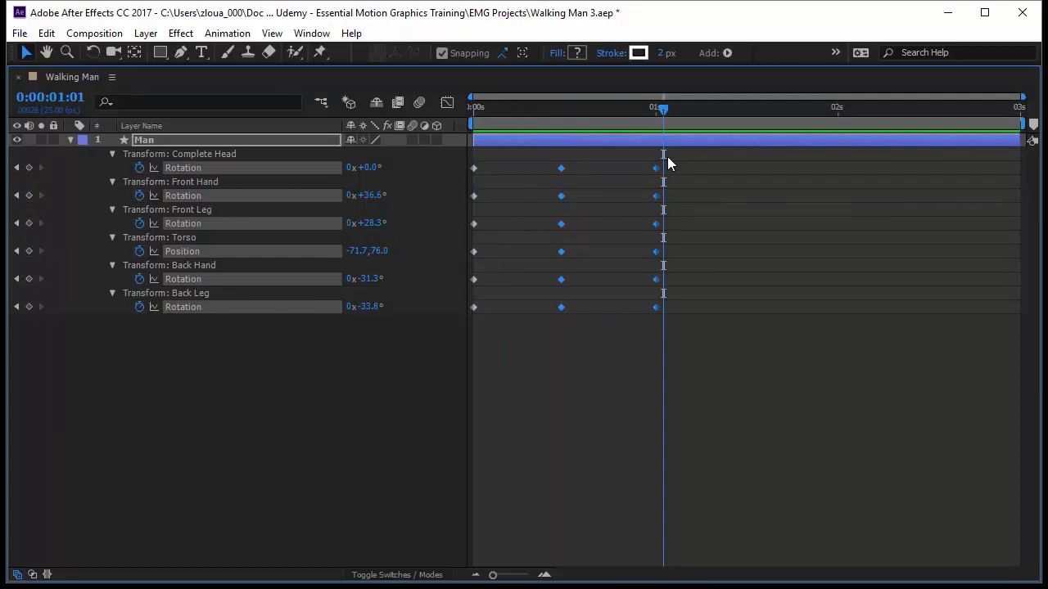
pyautogui.moveTo(680, 159); pyautogui.dragTo(615, 327)
pyautogui.moveTo(493, 164); pyautogui.dragTo(448, 347)
pyautogui.moveTo(725, 347); pyautogui.dragTo(553, 154)
pyautogui.press('pageup')
# Step: Advance the current time by 12 frames to 0:00:01:12 and paste the copied keyframes there
pyautogui.click(72, 98)
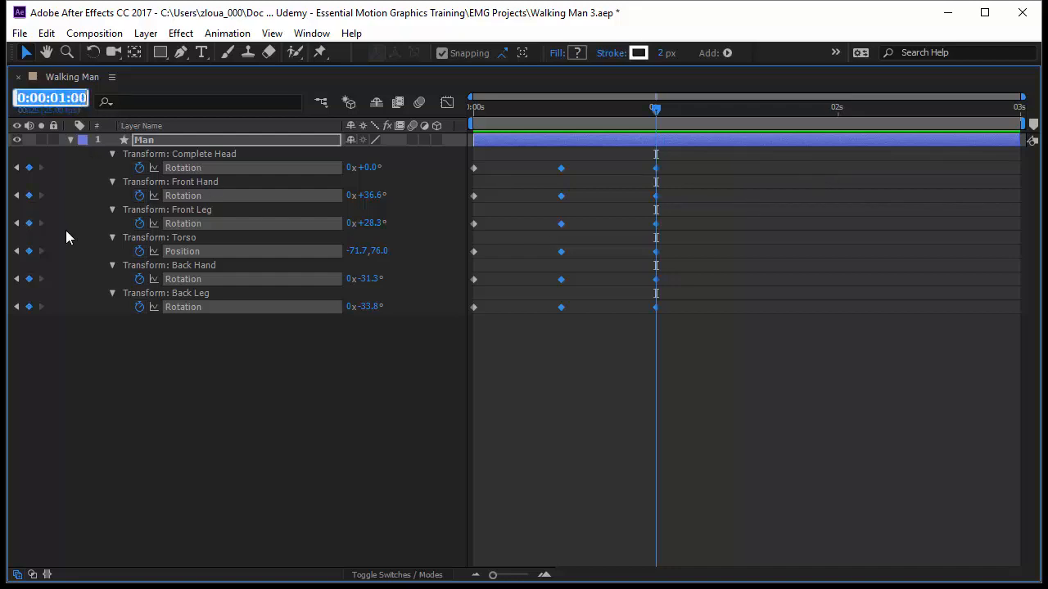
pyautogui.write('+12')
pyautogui.press('Return')
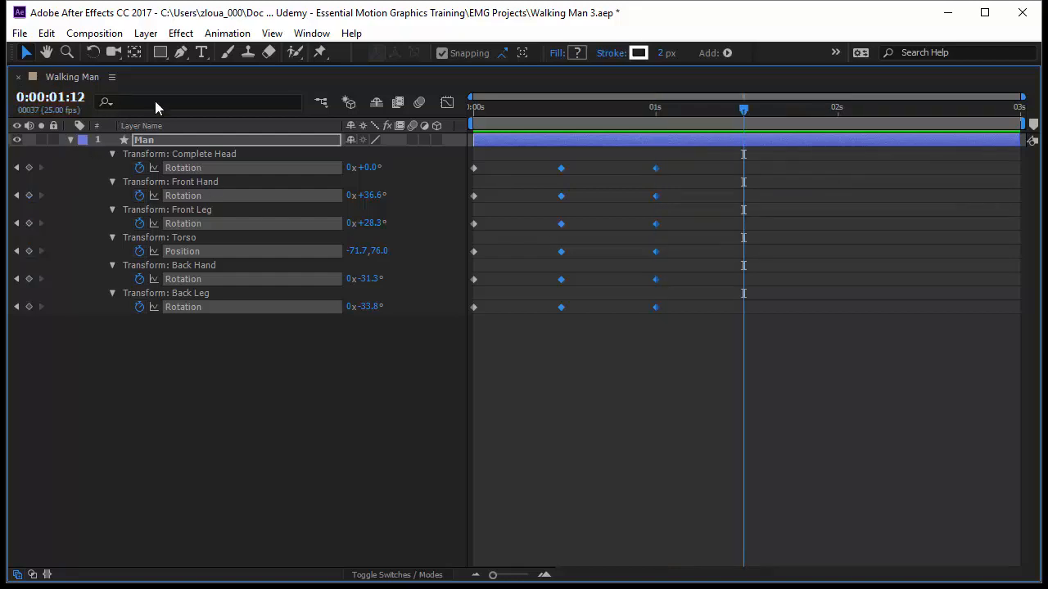
pyautogui.hotkey('ctrl', 'v')
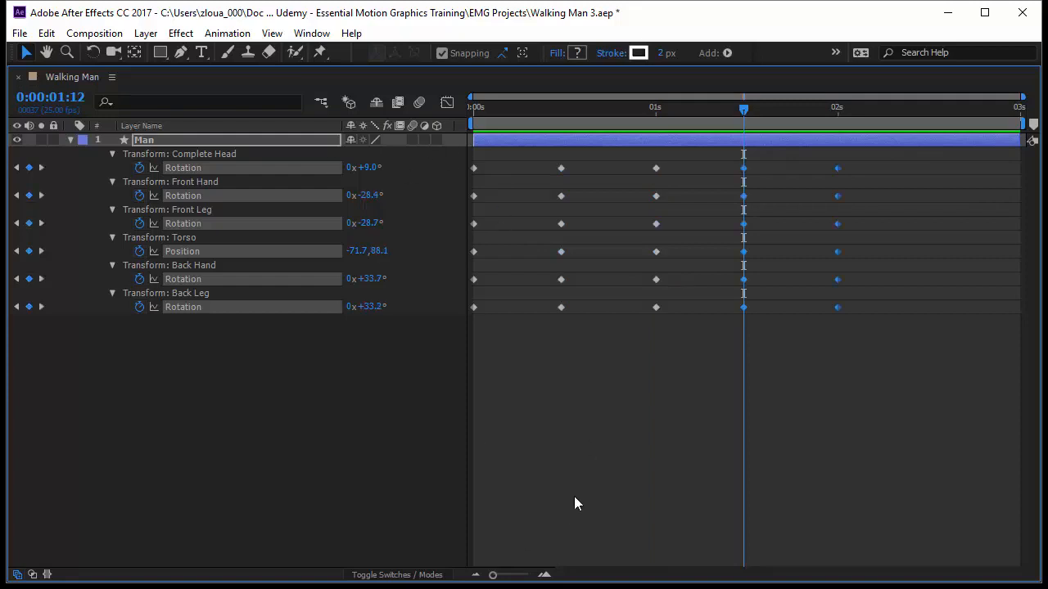
# Step: Move the current time to 0:00:02:00, advance it by 12 frames to 0:00:02:12, and paste the keyframes again
pyautogui.moveTo(745, 119); pyautogui.dragTo(839, 130)
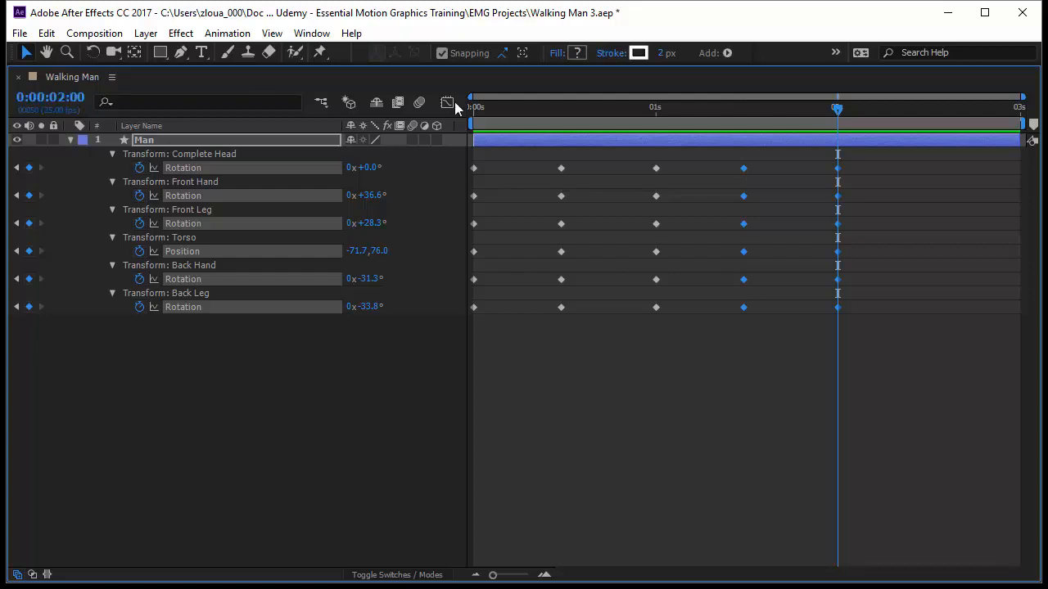
pyautogui.click(51, 97)
pyautogui.write('+12')
pyautogui.press('Return')
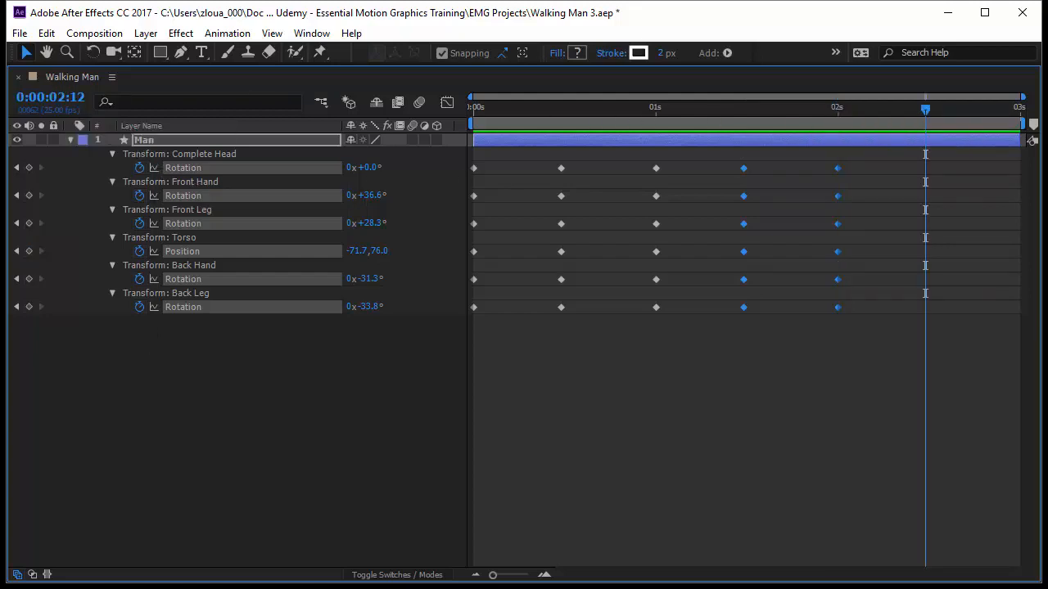
pyautogui.hotkey('ctrl', 'v')
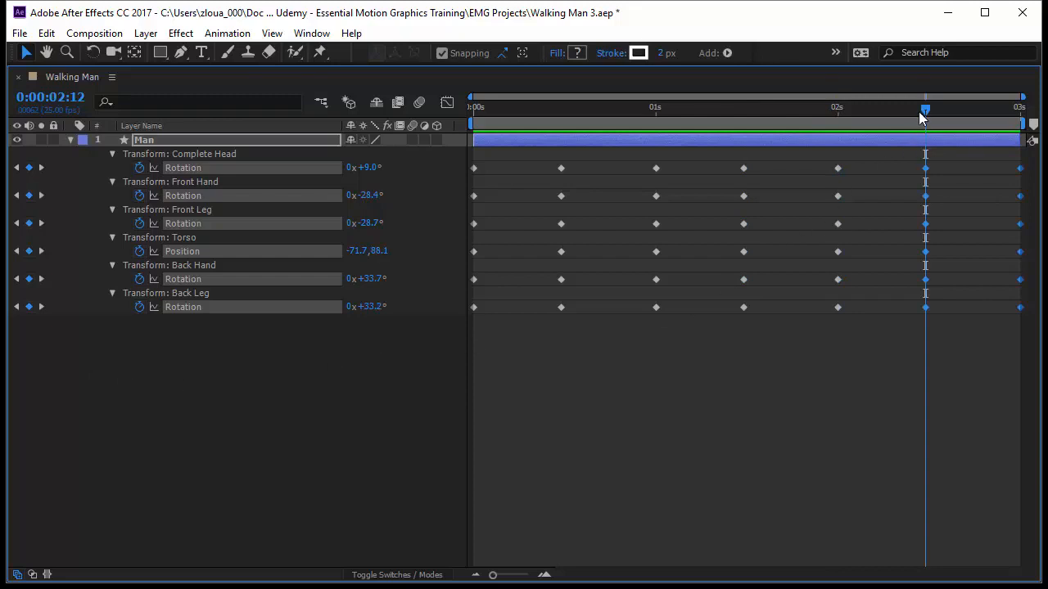
# Step: Check the final keyframes at 0:00:03:00 and the frames just before them, and restore the timeline to its normal size
pyautogui.moveTo(934, 115); pyautogui.dragTo(1045, 168)
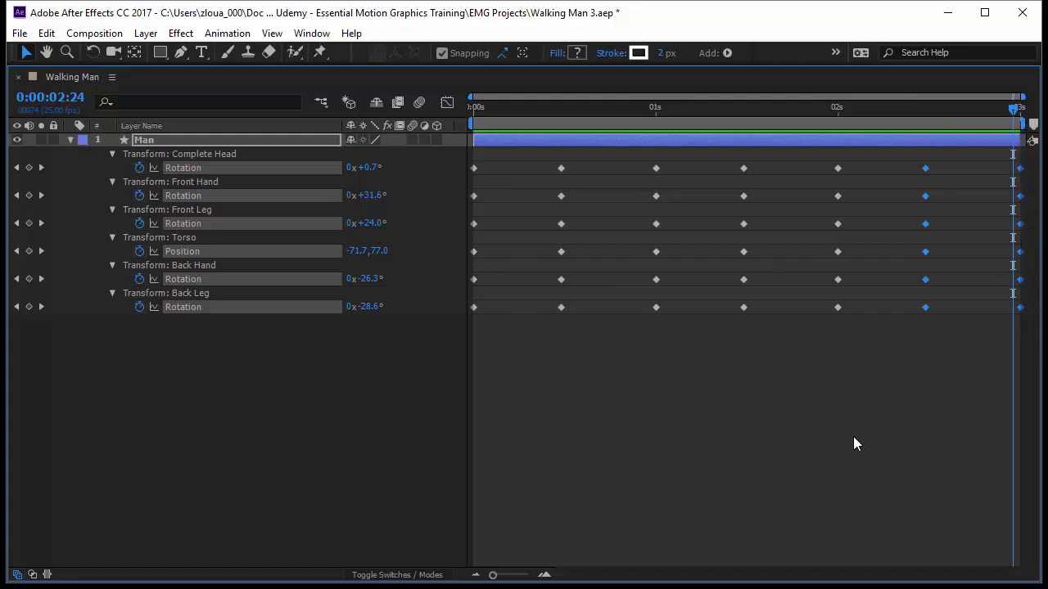
pyautogui.press('pagedown')
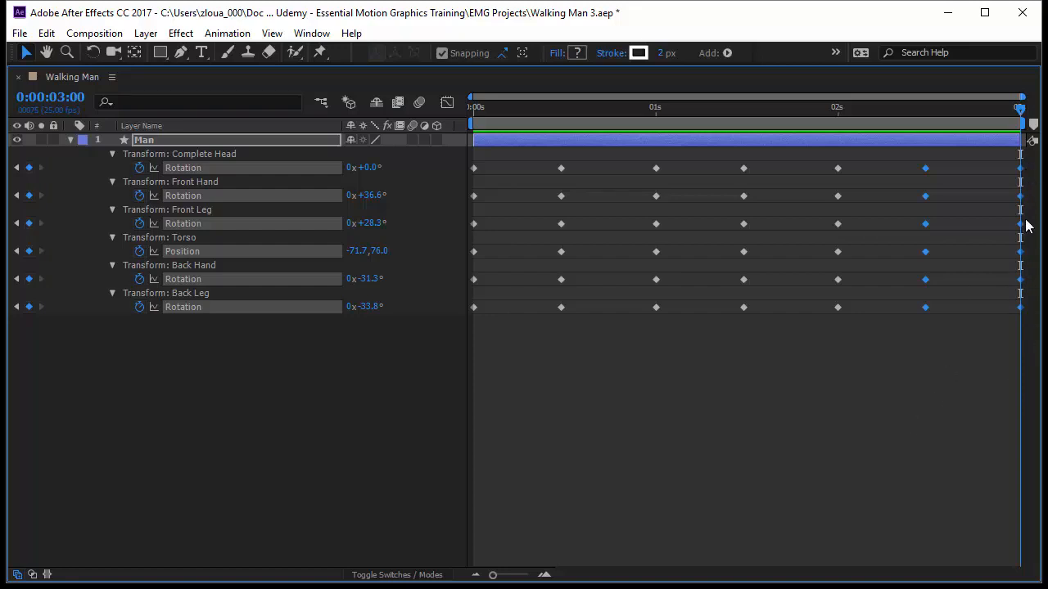
pyautogui.press('pageup')
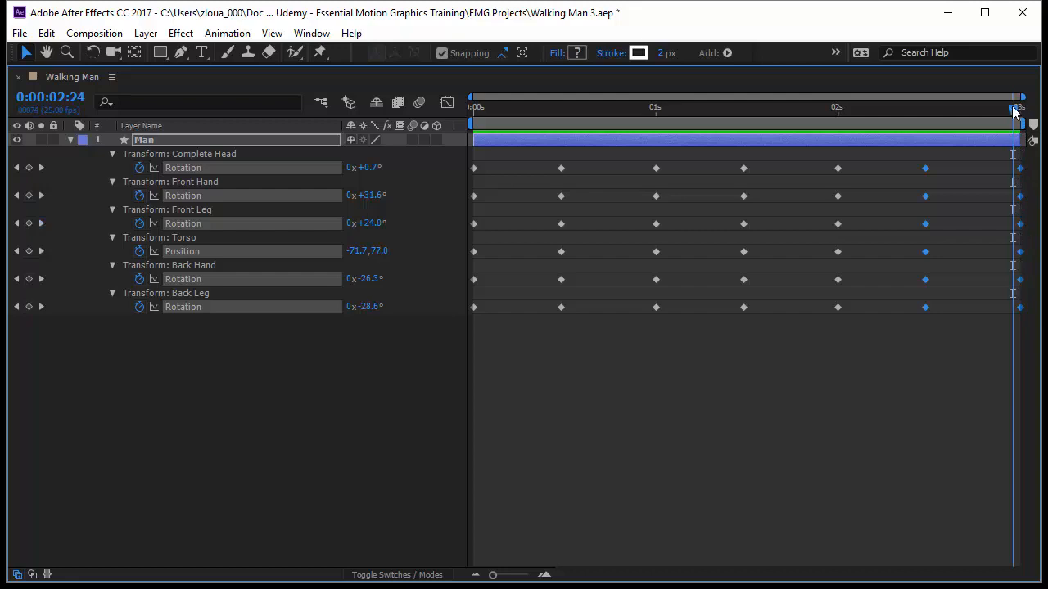
pyautogui.moveTo(1018, 115); pyautogui.dragTo(977, 155)
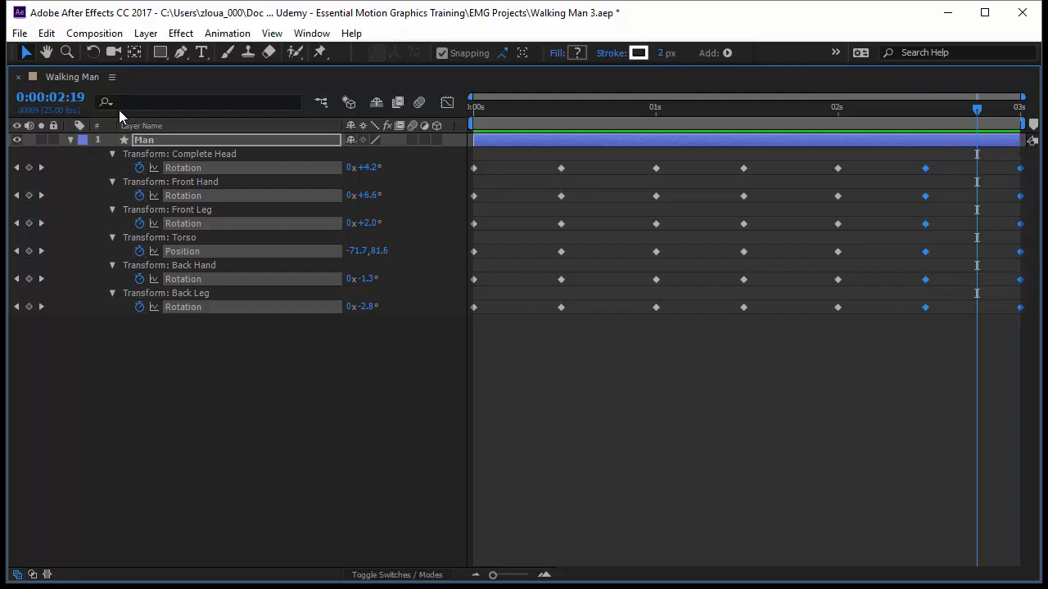
pyautogui.press('`')
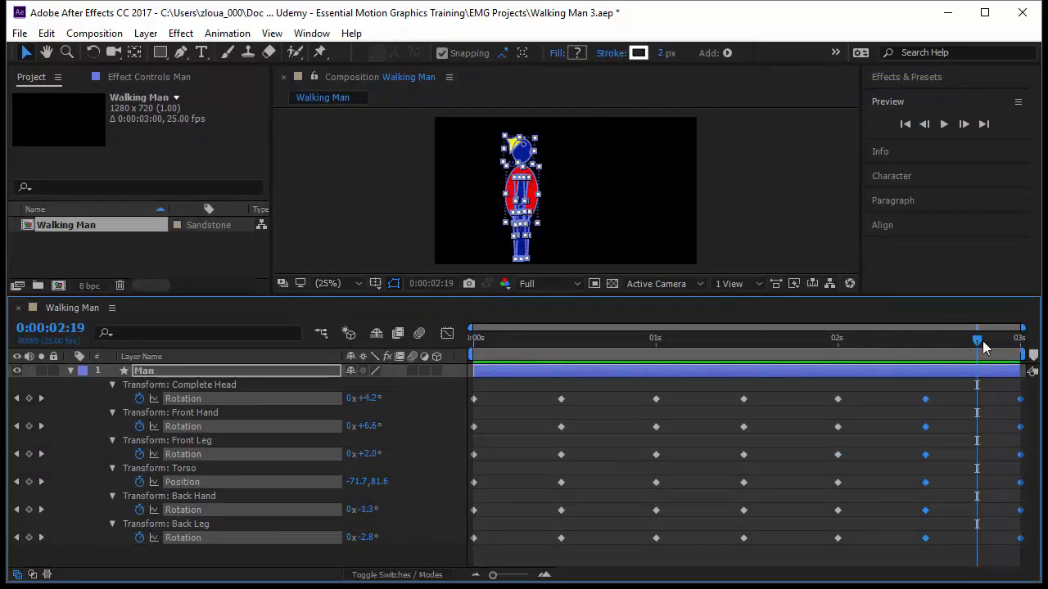
pyautogui.moveTo(977, 339); pyautogui.dragTo(1027, 394)
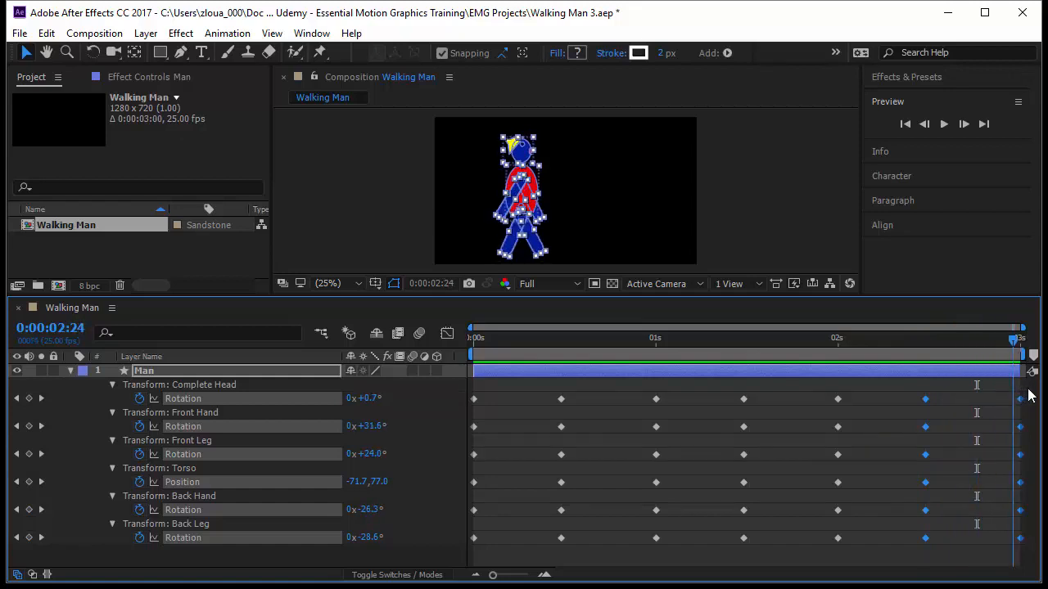
# Step: Try deleting the last keyframes of all six animated properties at 0:00:03:00 and moving the current time to the composition's end
pyautogui.click(713, 445)
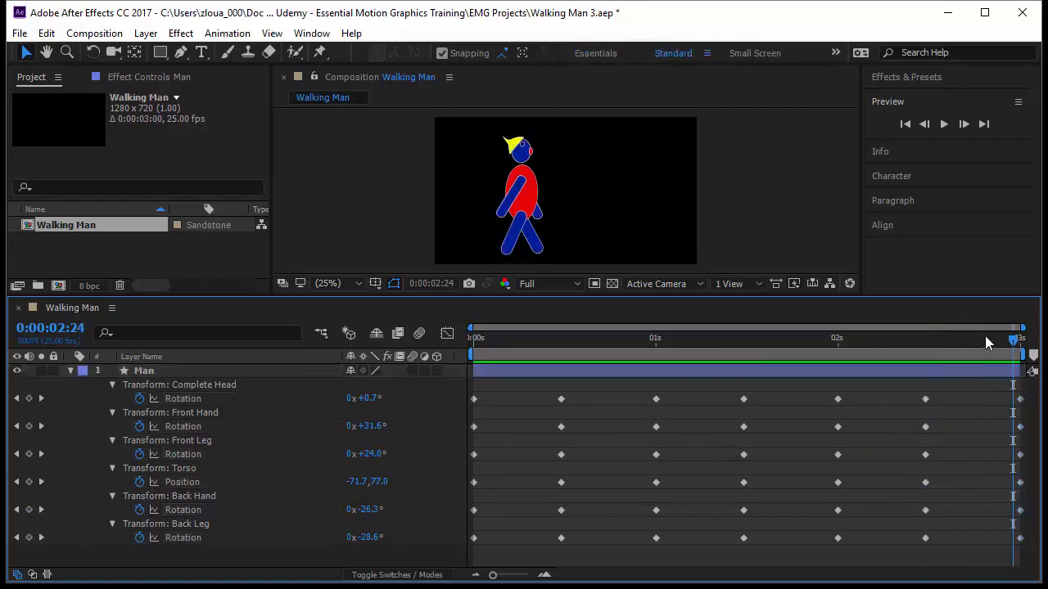
pyautogui.moveTo(1007, 385); pyautogui.dragTo(1034, 564)
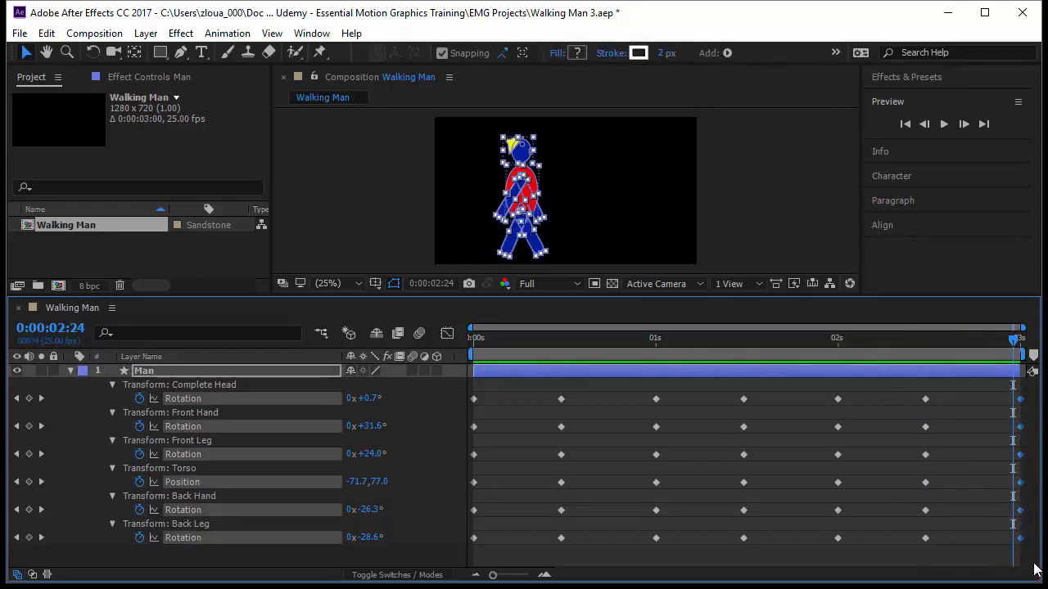
pyautogui.press('Delete')
pyautogui.moveTo(1015, 339); pyautogui.dragTo(1042, 384)
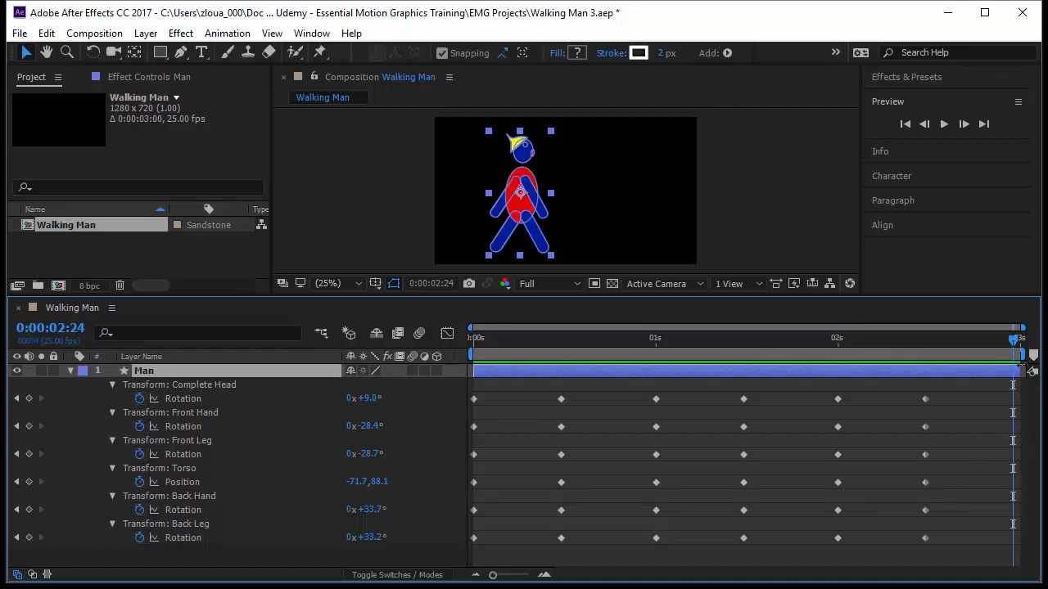
pyautogui.moveTo(1015, 339); pyautogui.dragTo(1029, 409)
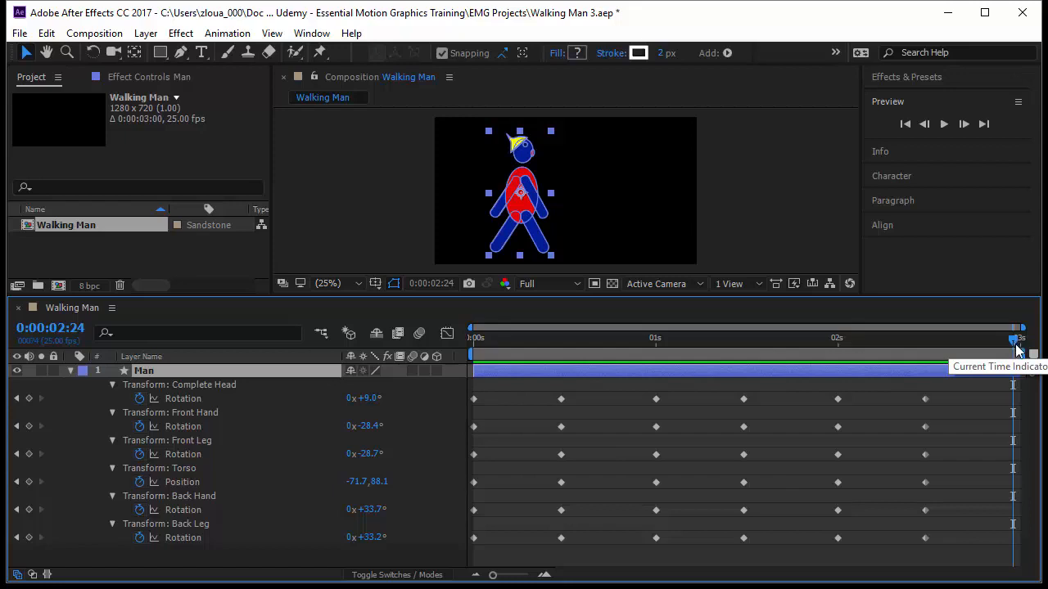
# Step: Preview the walk animation from 0:00:00:00 in a larger composition view, and collapse the Man layer's properties
pyautogui.moveTo(1014, 344); pyautogui.dragTo(461, 406)
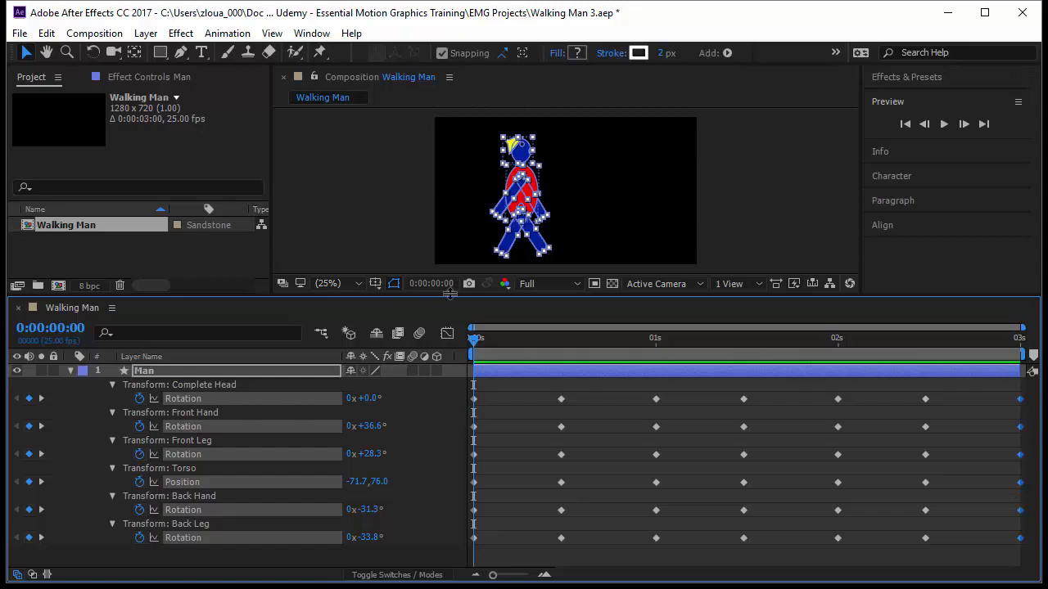
pyautogui.moveTo(449, 293); pyautogui.dragTo(447, 451)
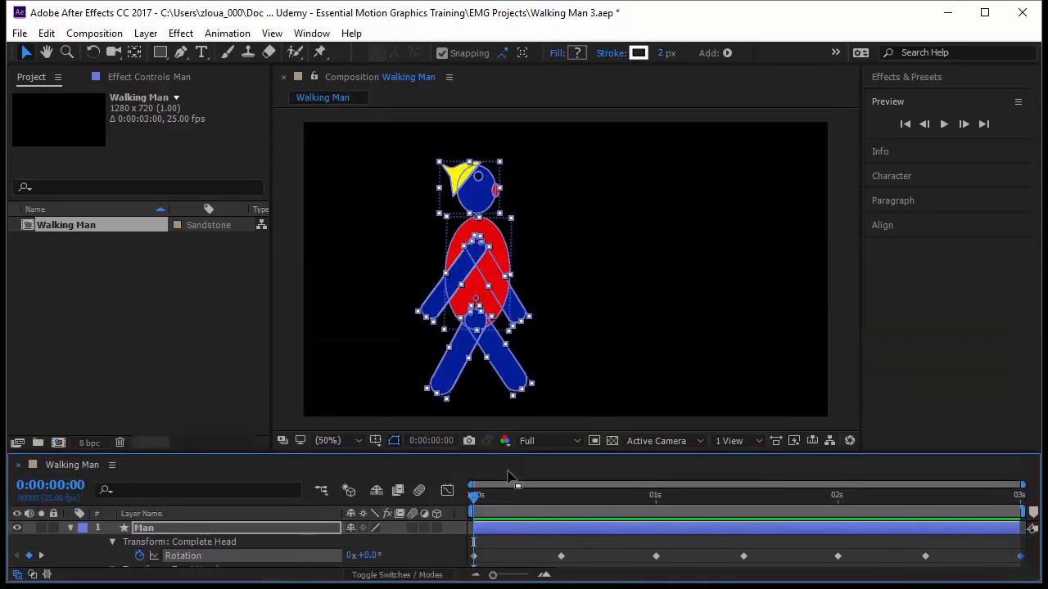
pyautogui.press('space')
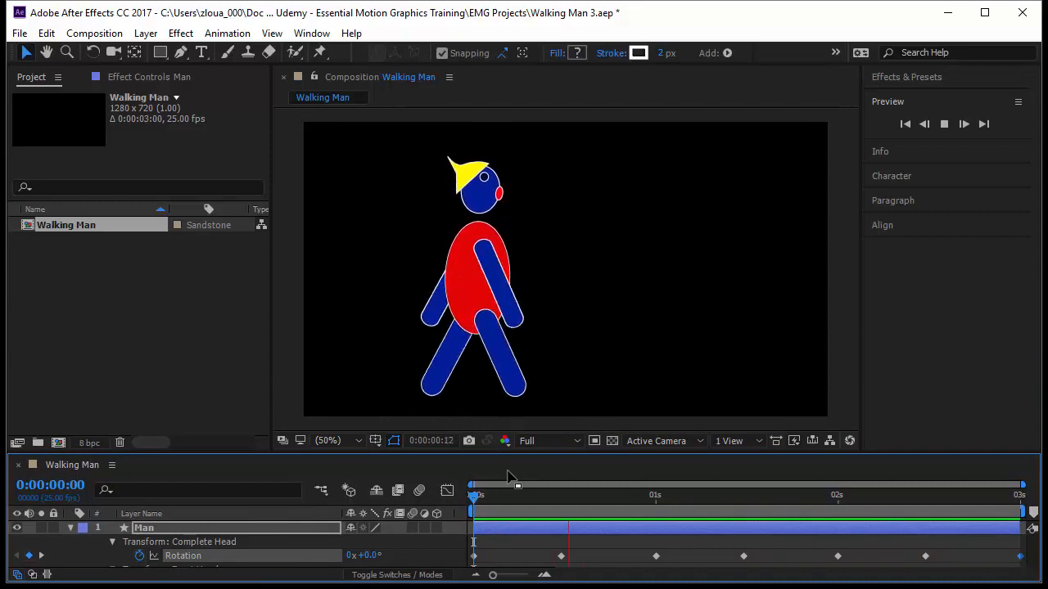
pyautogui.moveTo(507, 454); pyautogui.dragTo(505, 342)
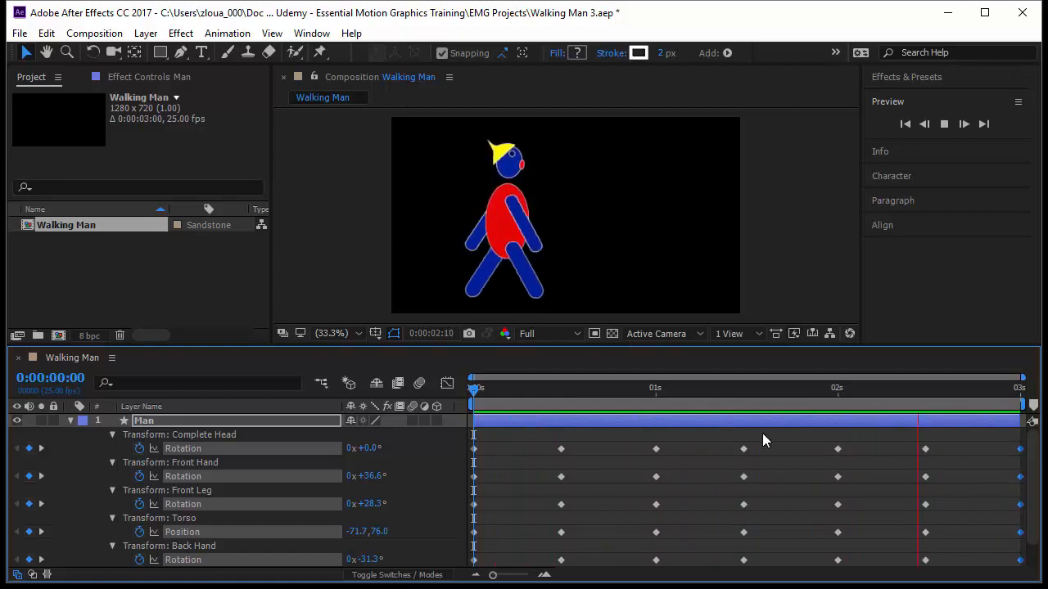
pyautogui.moveTo(665, 345); pyautogui.dragTo(664, 387)
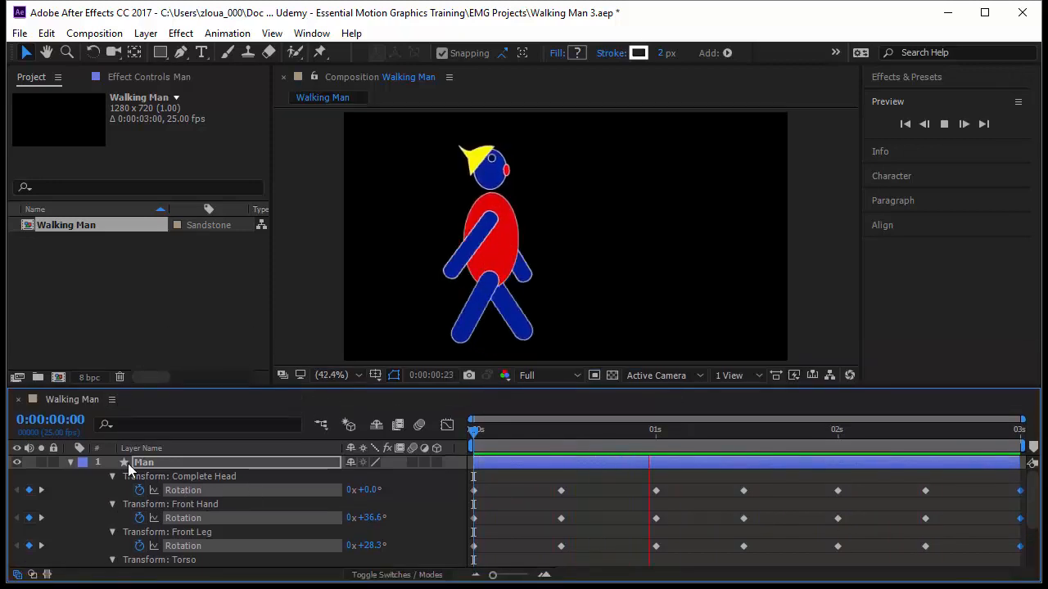
pyautogui.click(70, 462)
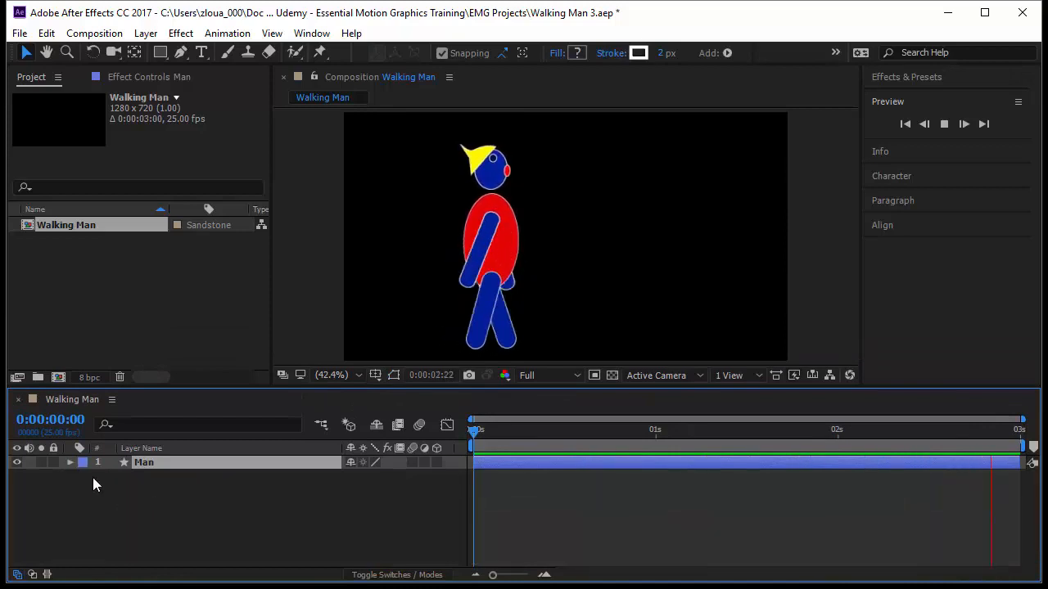
pyautogui.press('space')
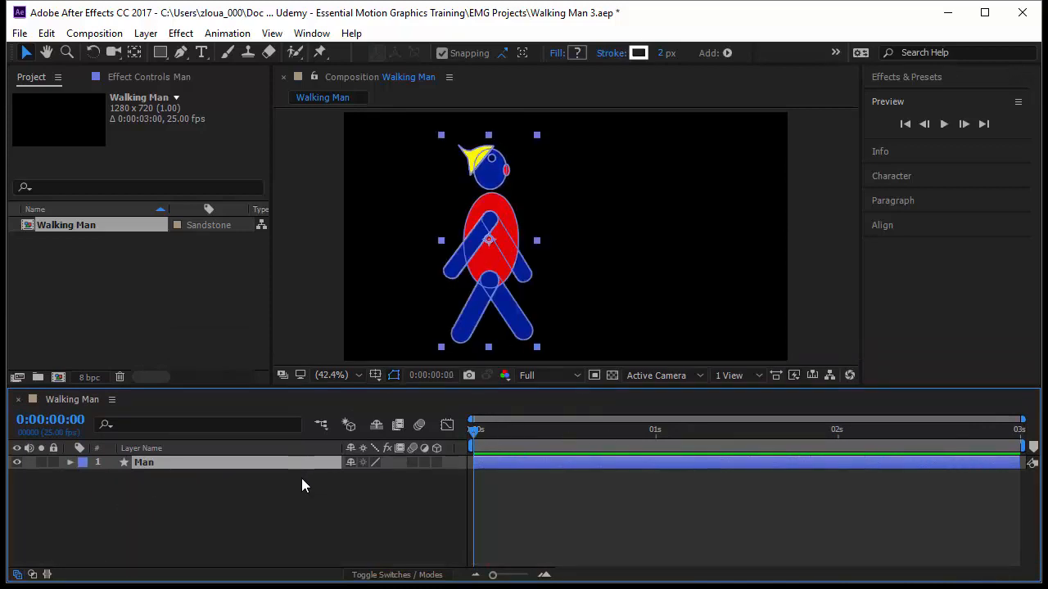
# Step: Keyframe the Man layer's position from off-frame left, about x -148, at 0:00:00:00 to off-frame right, about x 1426, at 0:00:02:24
pyautogui.press('p')
pyautogui.click(111, 476)
pyautogui.click(509, 262)
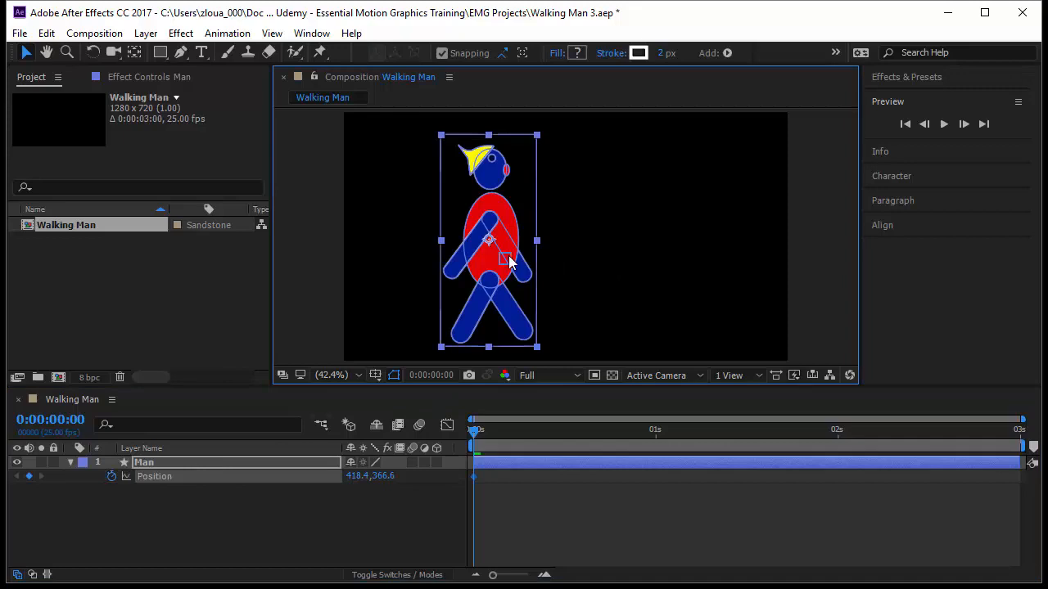
pyautogui.moveTo(509, 262); pyautogui.dragTo(313, 277)
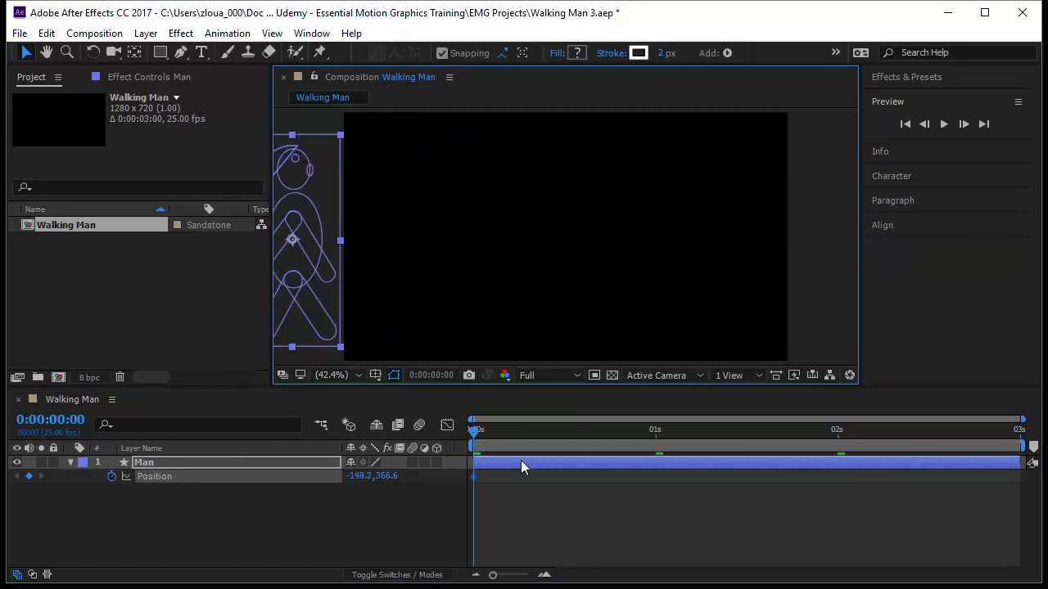
pyautogui.press('End')
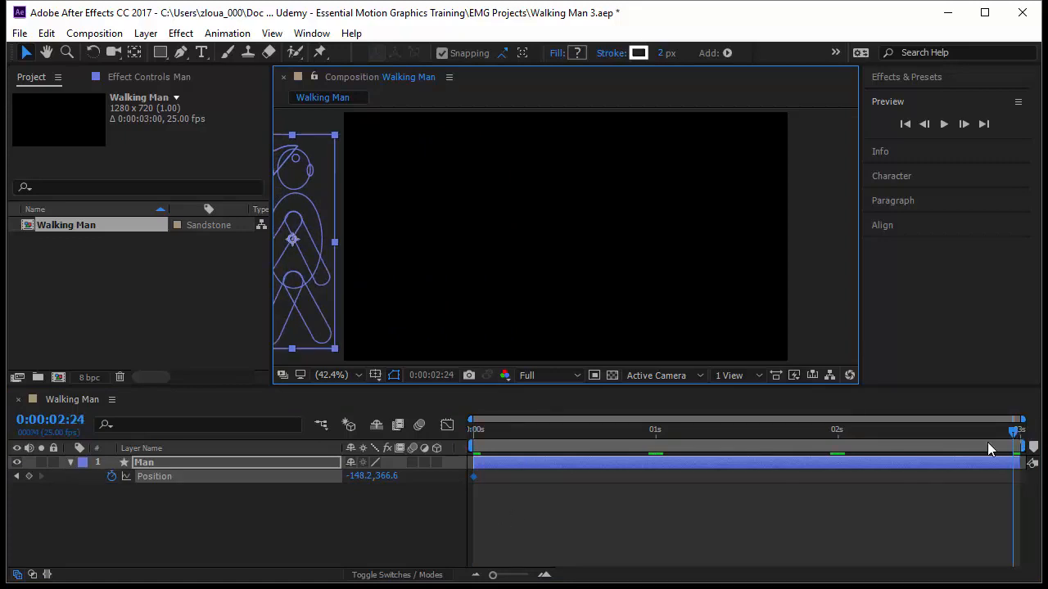
pyautogui.moveTo(307, 312); pyautogui.dragTo(852, 346)
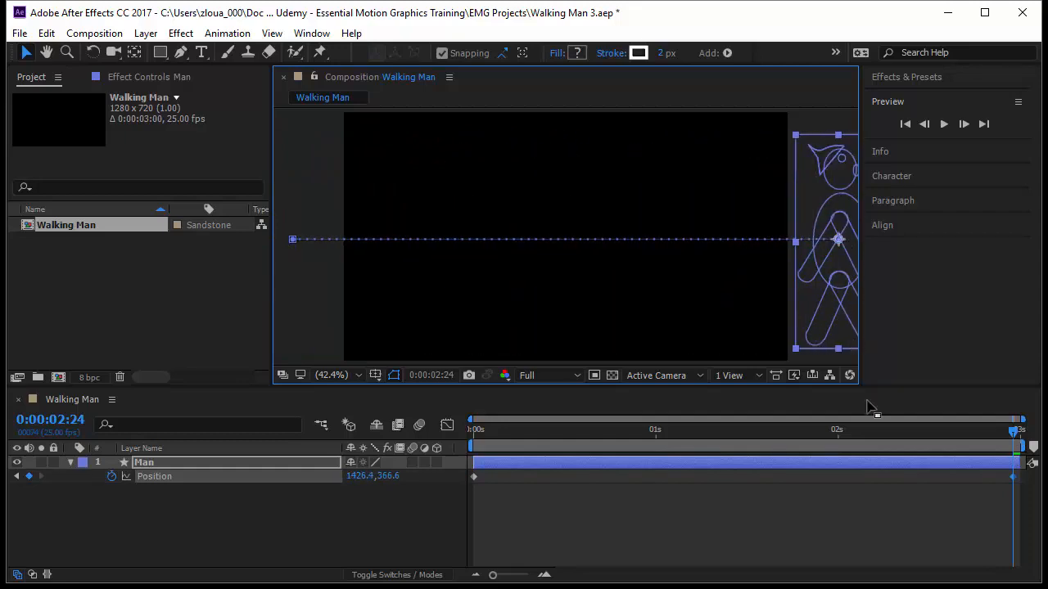
# Step: Preview the man walking across the frame from the first frame, and return the current time to 0:00:00:00
pyautogui.moveTo(1017, 436); pyautogui.dragTo(341, 518)
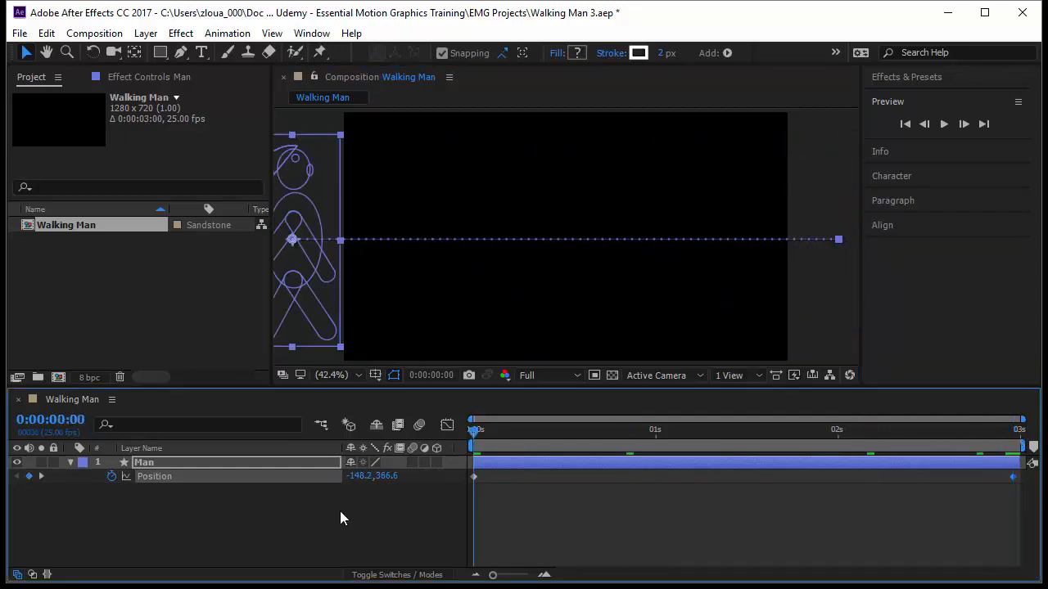
pyautogui.click(563, 510)
pyautogui.click(943, 128)
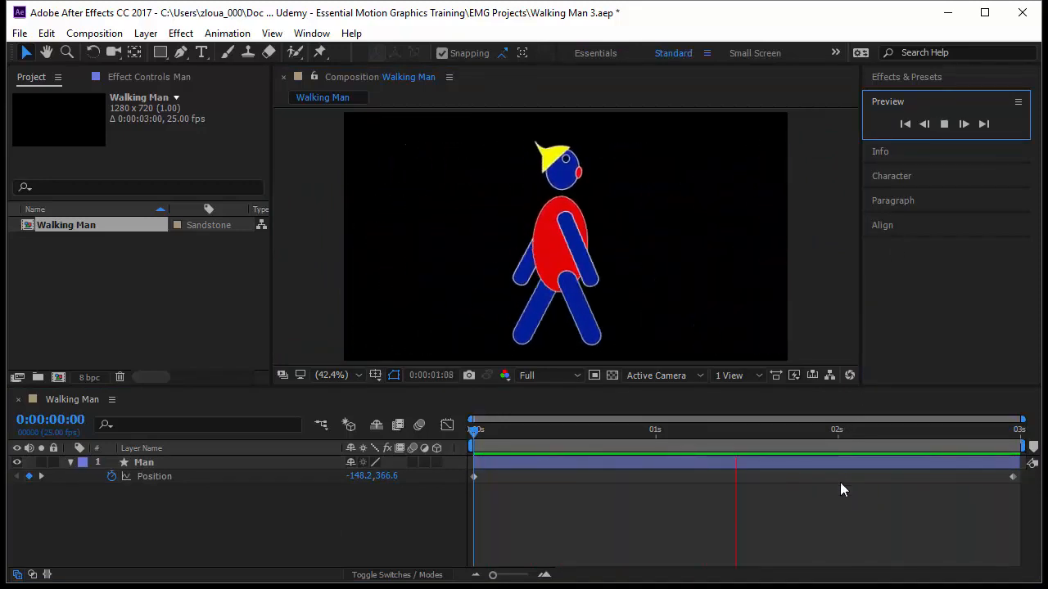
pyautogui.click(474, 428)
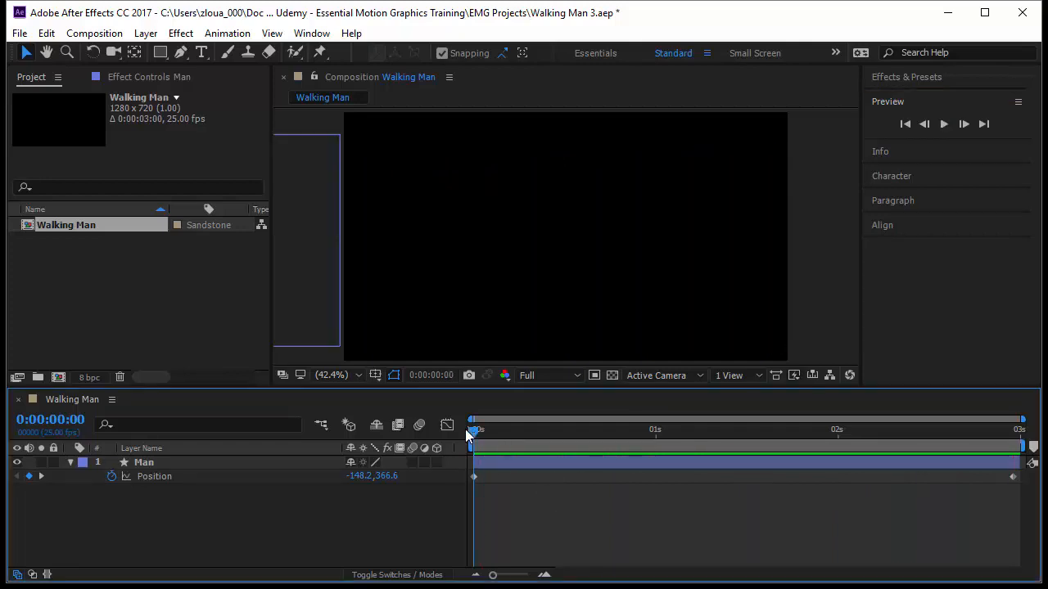
# Step: Scale the Man layer down to 53% and preview the smaller figure's walk
pyautogui.click(324, 320)
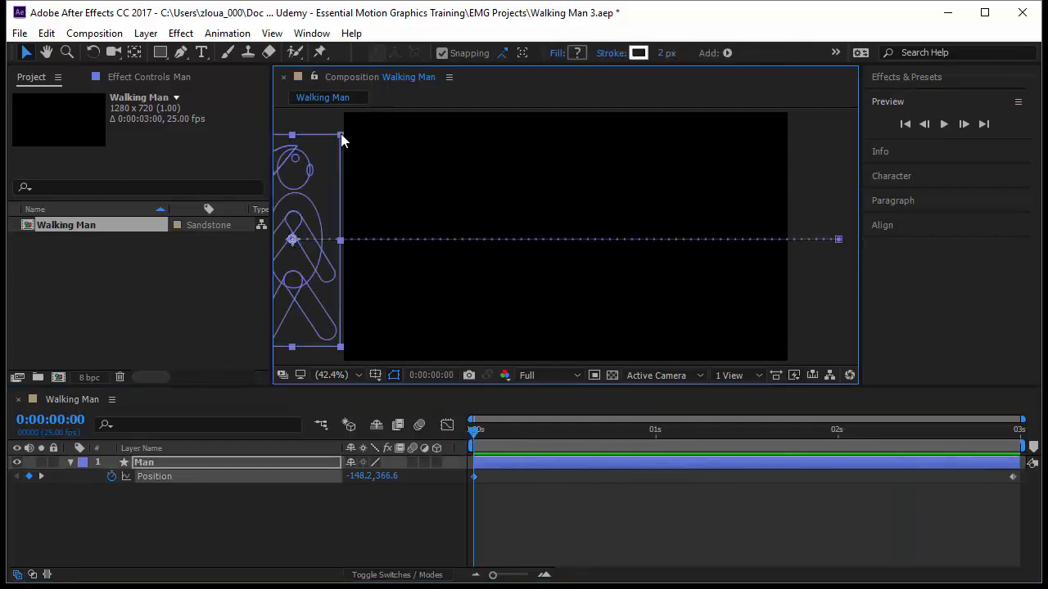
pyautogui.press('s')
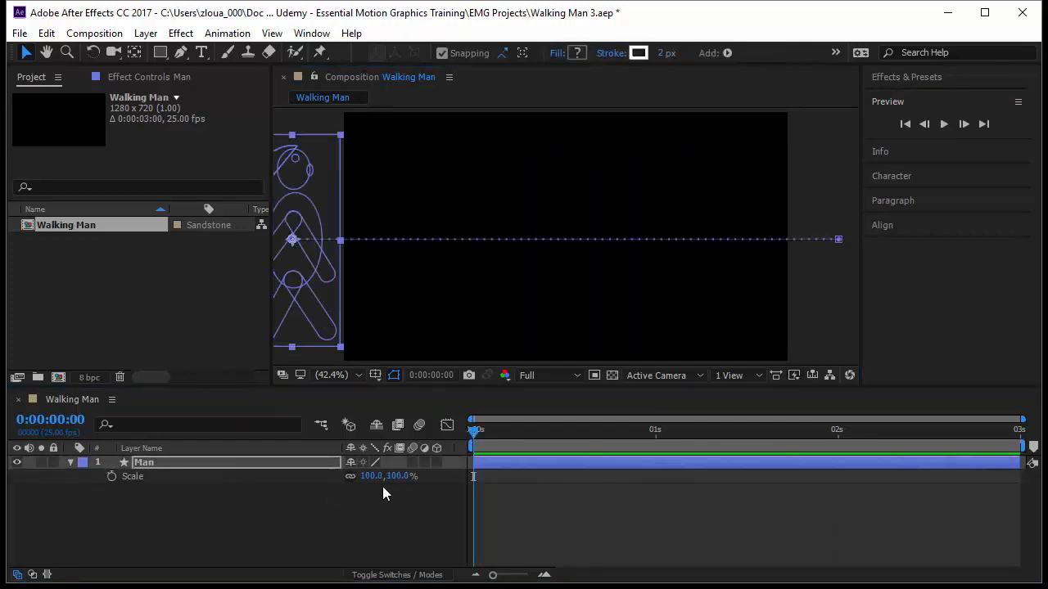
pyautogui.moveTo(400, 477); pyautogui.dragTo(376, 492)
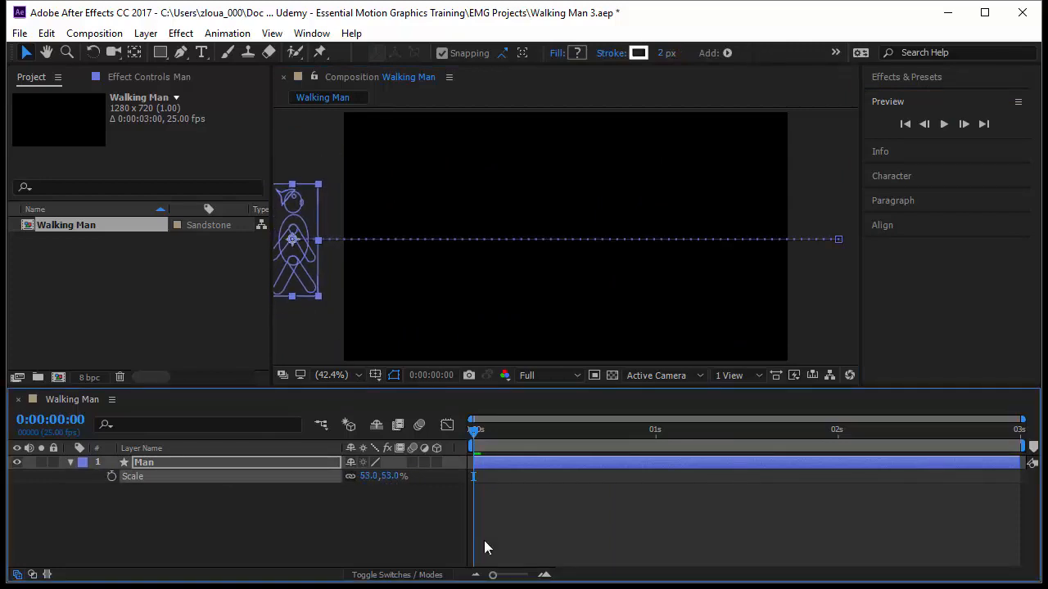
pyautogui.press('space')
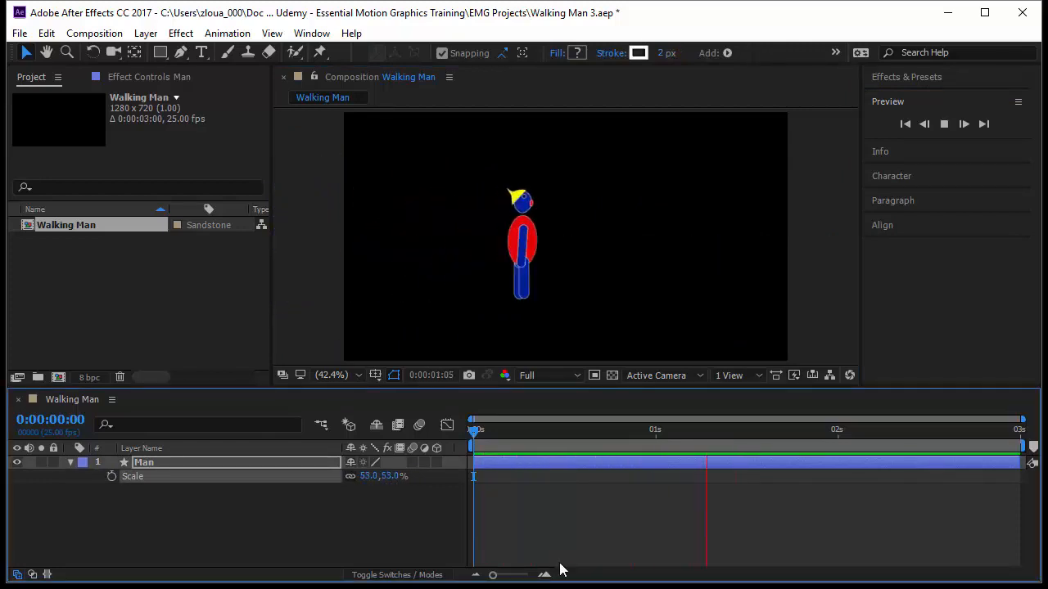
# Step: Duplicate the Man layer and shift the copy's whole motion path down and right so it starts at about -65, 458
pyautogui.click(163, 466)
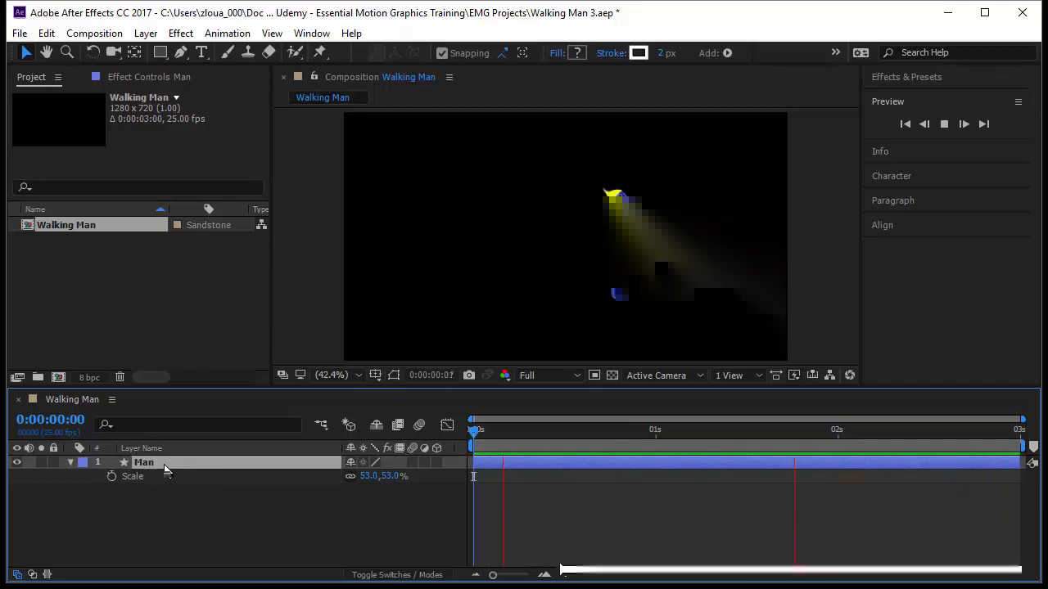
pyautogui.hotkey('ctrl', 'd')
pyautogui.click(475, 432)
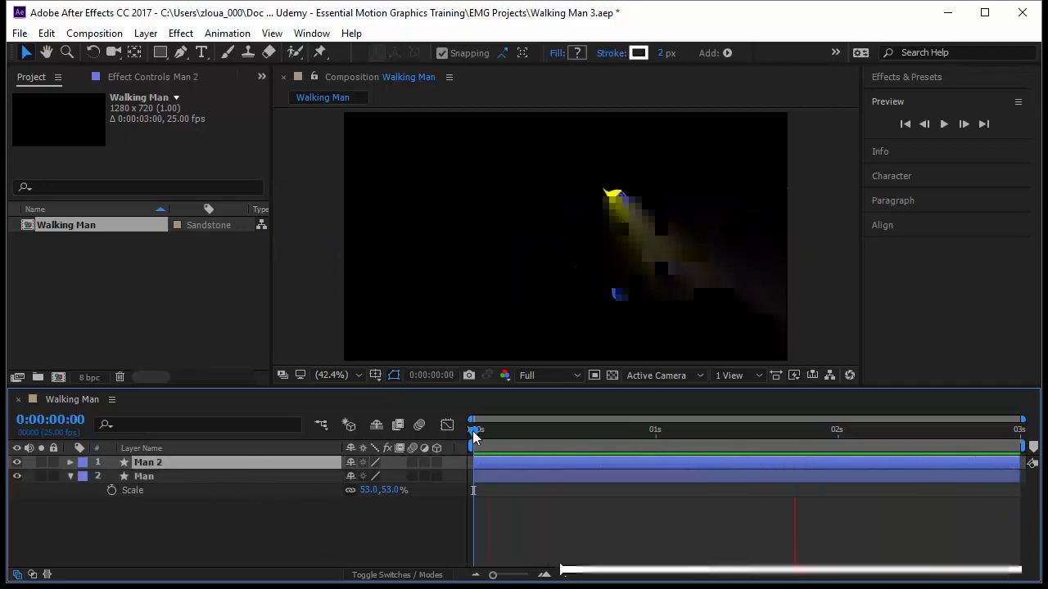
pyautogui.press('p')
pyautogui.click(176, 481)
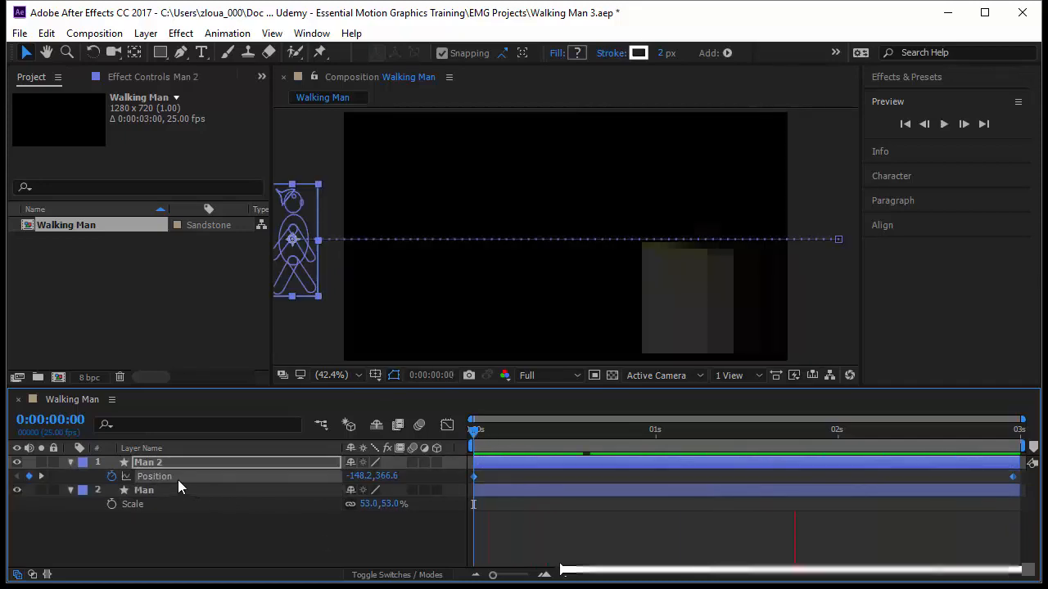
pyautogui.moveTo(291, 274); pyautogui.dragTo(323, 311)
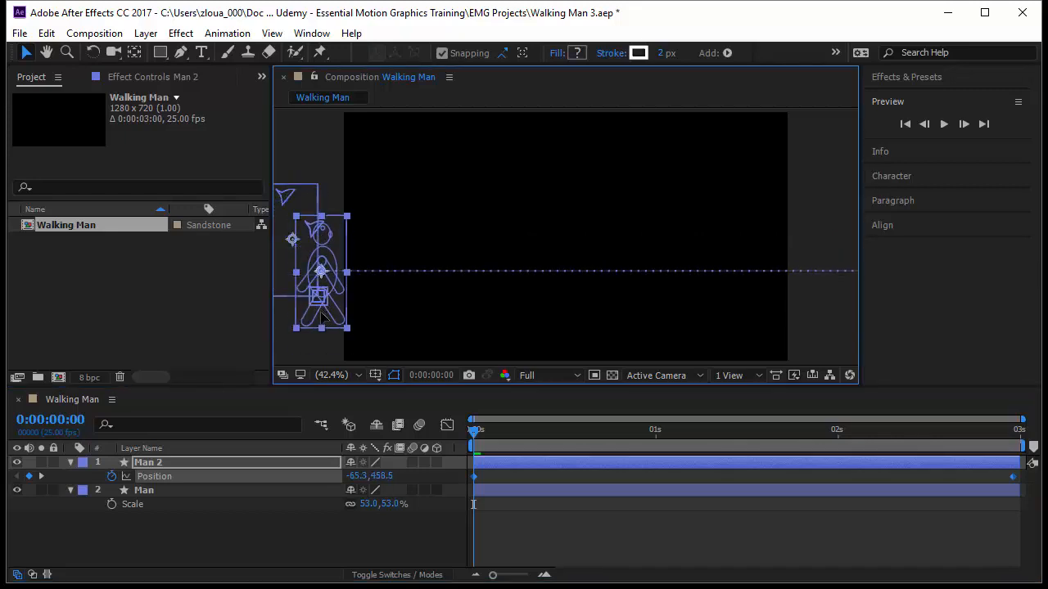
# Step: Turn off snapping, delay the Man 2 layer by about one frame, and preview both men walking
pyautogui.click(442, 53)
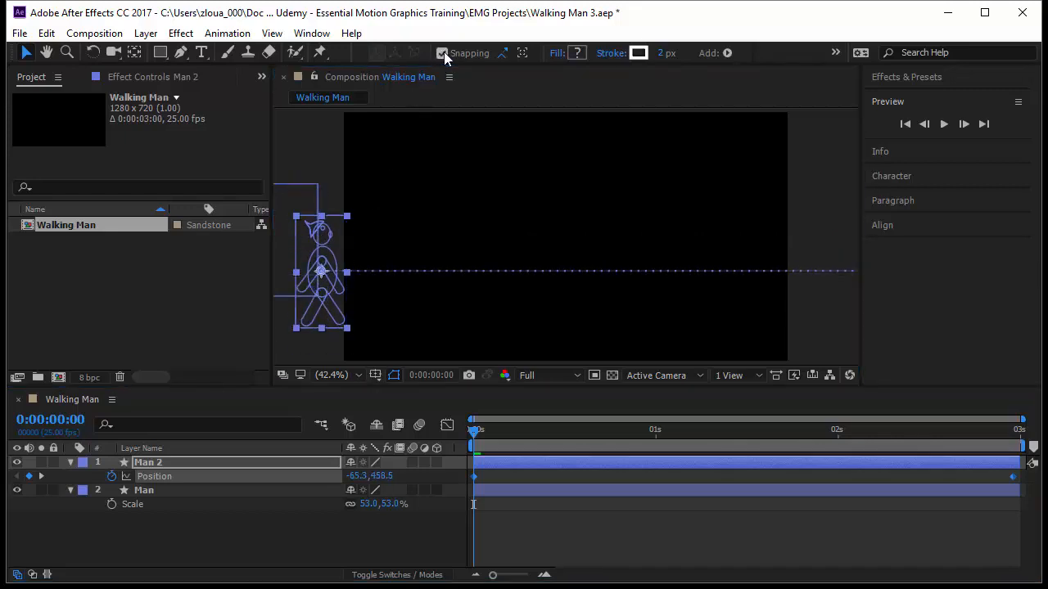
pyautogui.click(522, 562)
pyautogui.press('space')
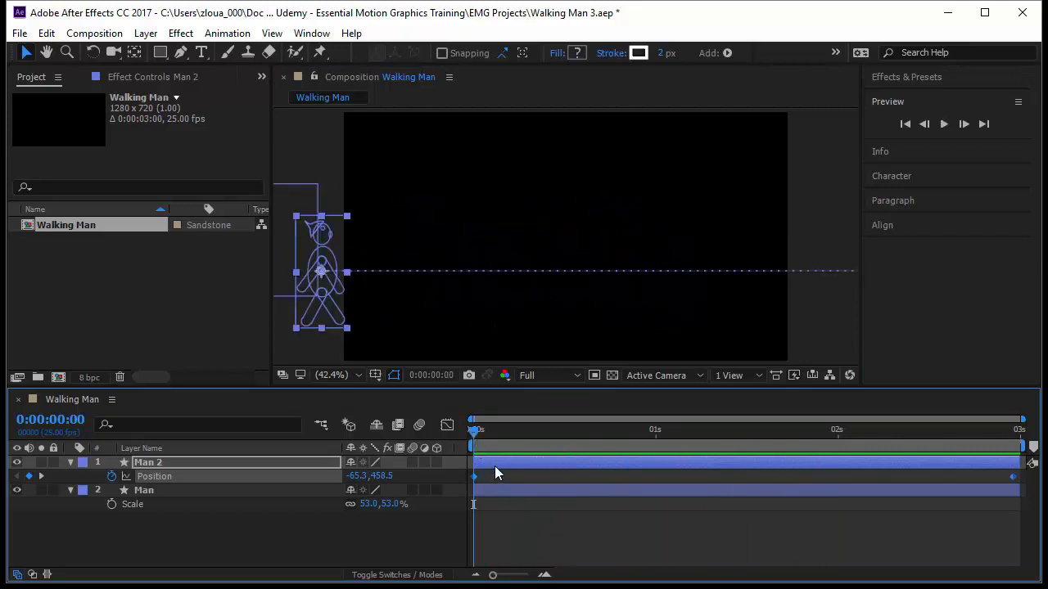
pyautogui.moveTo(495, 466); pyautogui.dragTo(505, 469)
pyautogui.press('space')
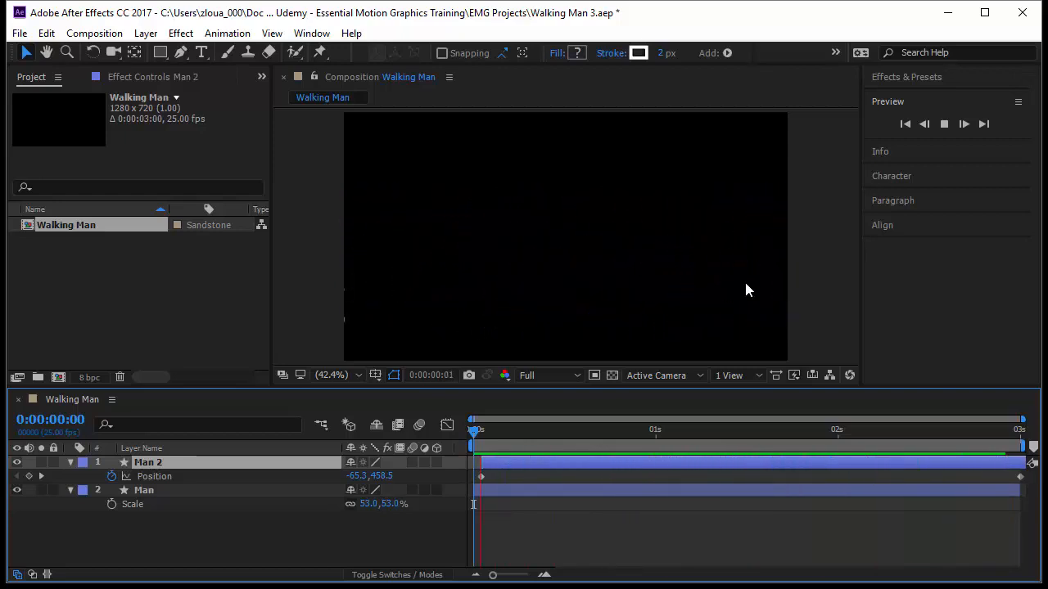
pyautogui.click(944, 123)
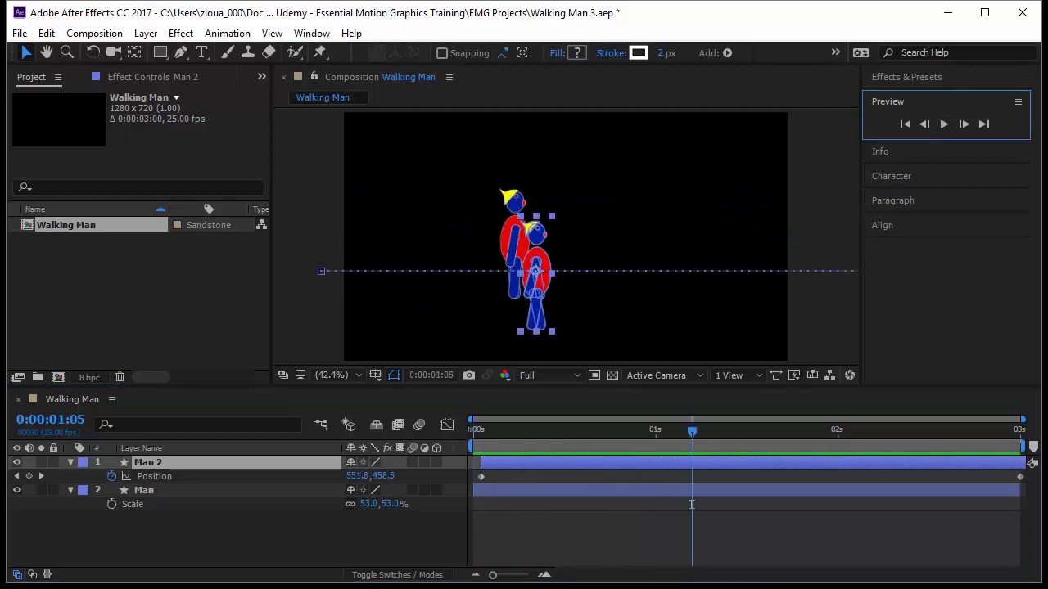